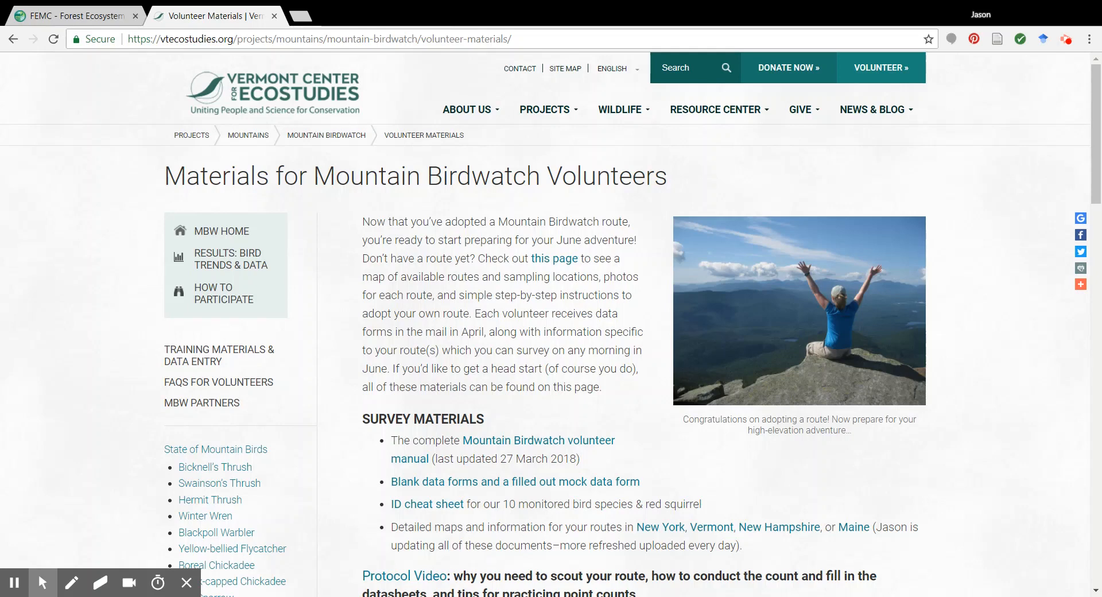
# Step: Switch to the FEMC website and log in with the prefilled account credentials
pyautogui.moveTo(1093, 144); pyautogui.dragTo(1091, 80)
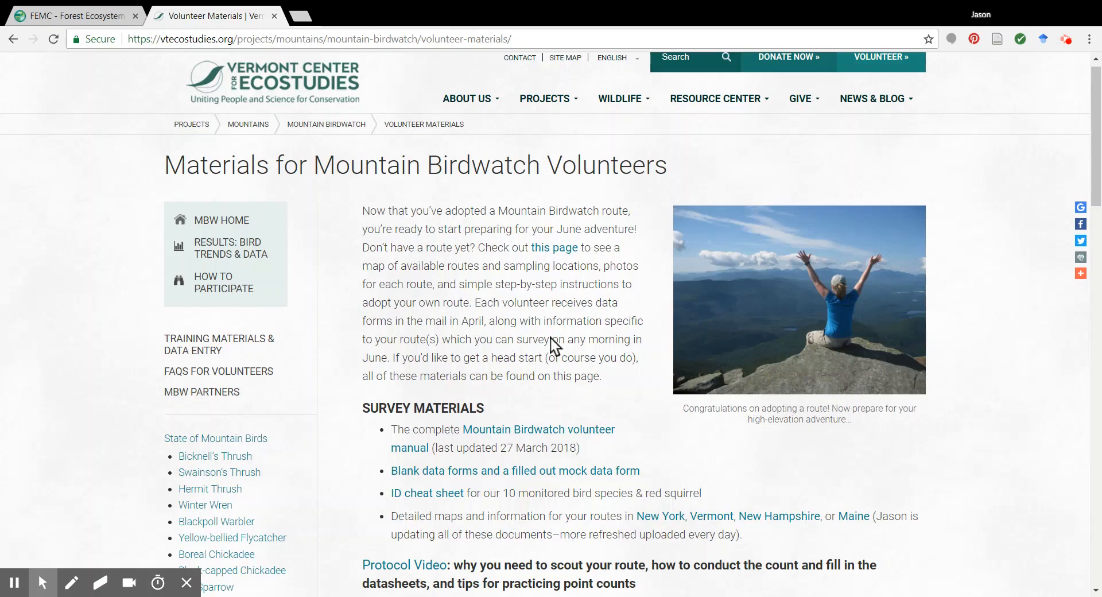
pyautogui.click(60, 11)
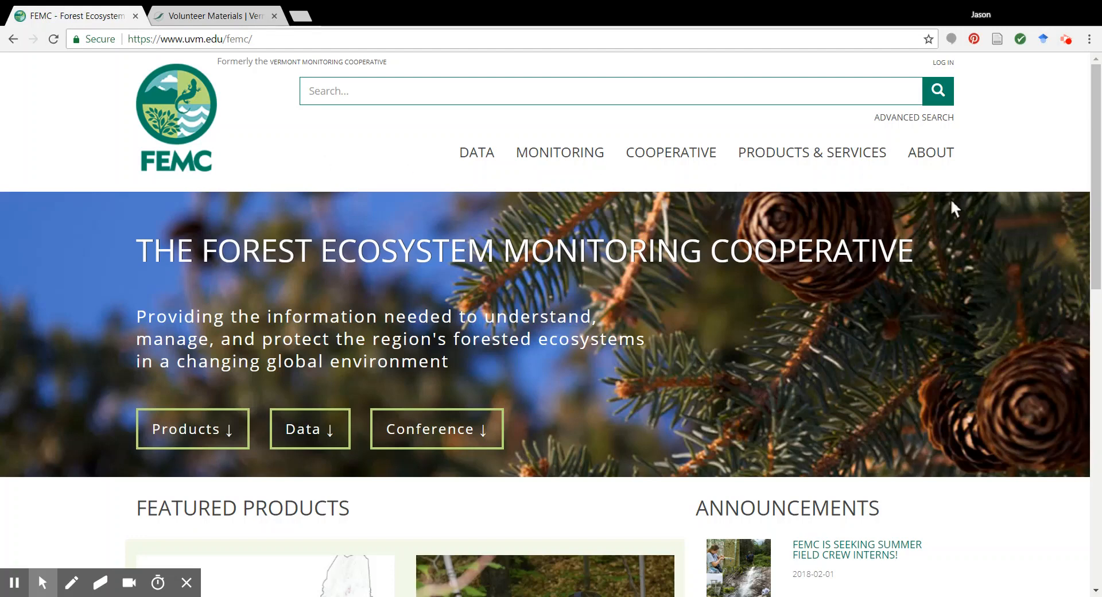
pyautogui.click(945, 63)
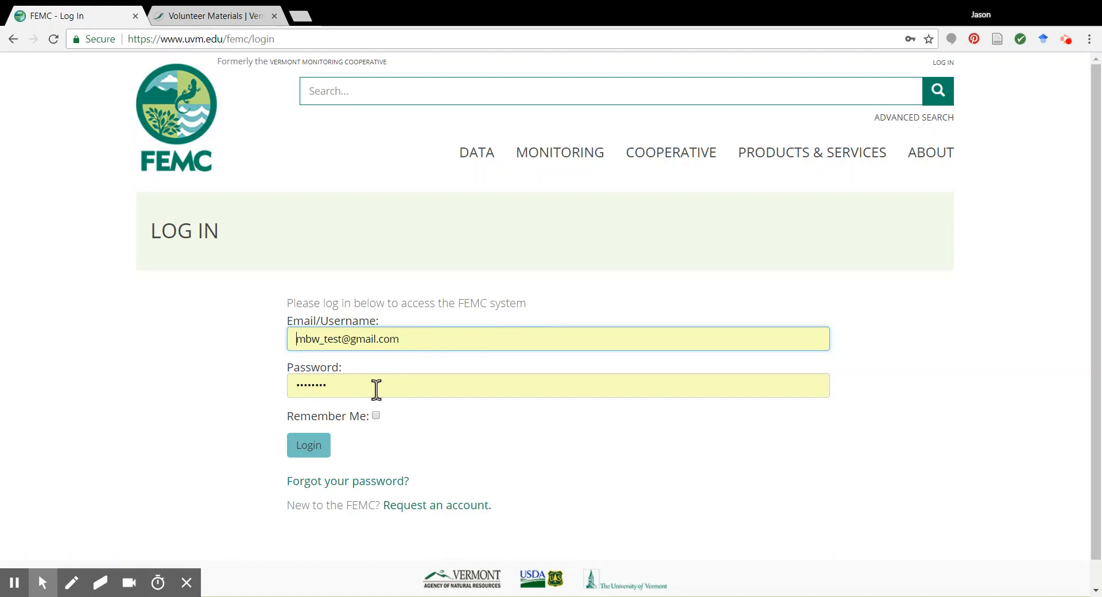
pyautogui.click(315, 450)
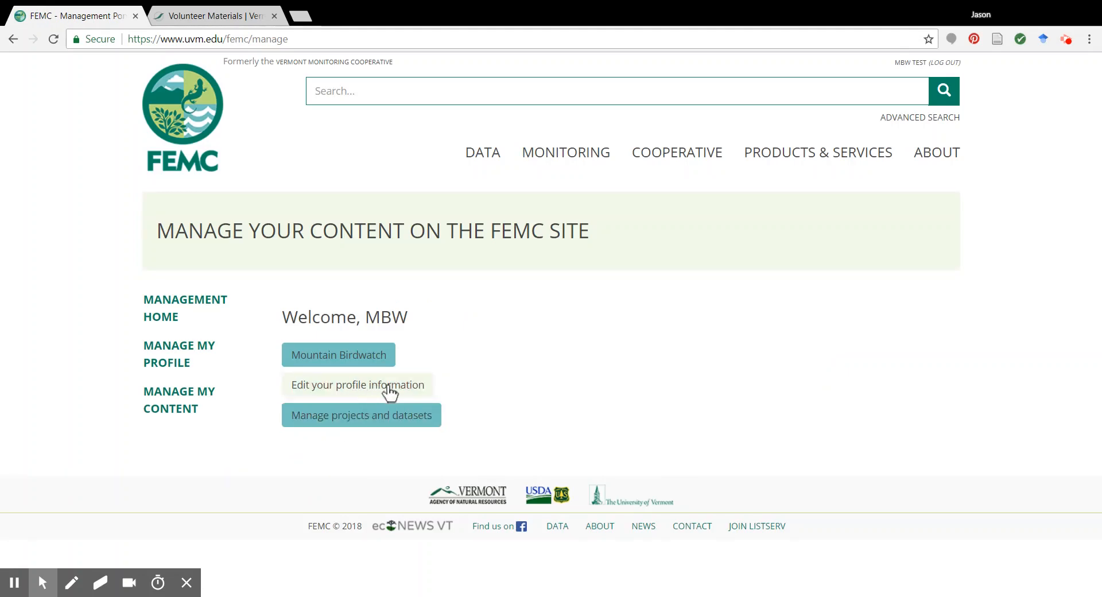
# Step: Look over the editable profile information and return to the content management page
pyautogui.click(405, 394)
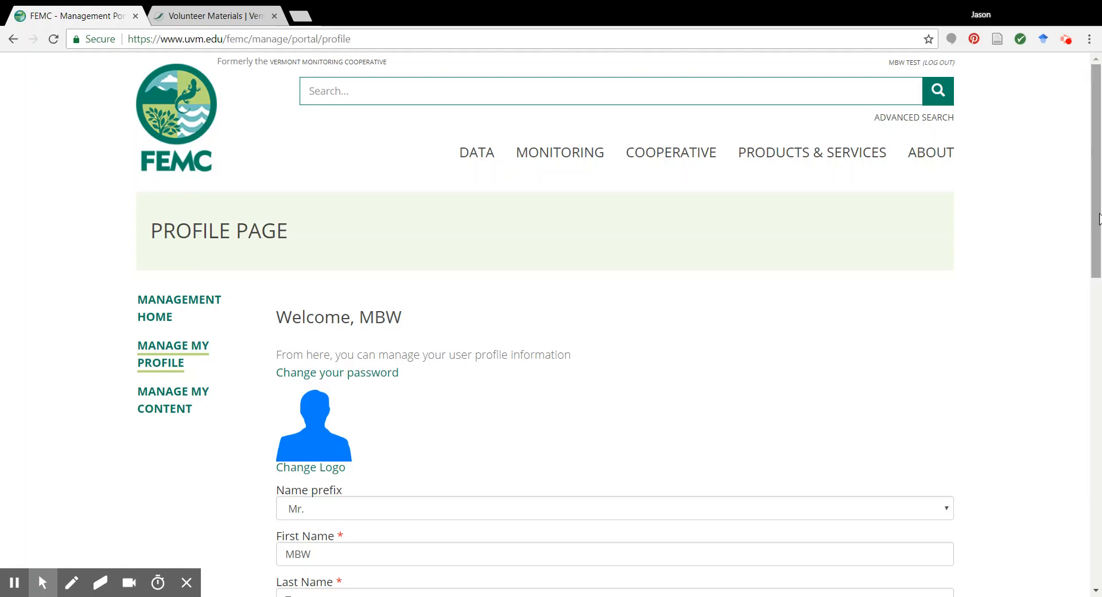
pyautogui.moveTo(1098, 218); pyautogui.dragTo(1099, 267)
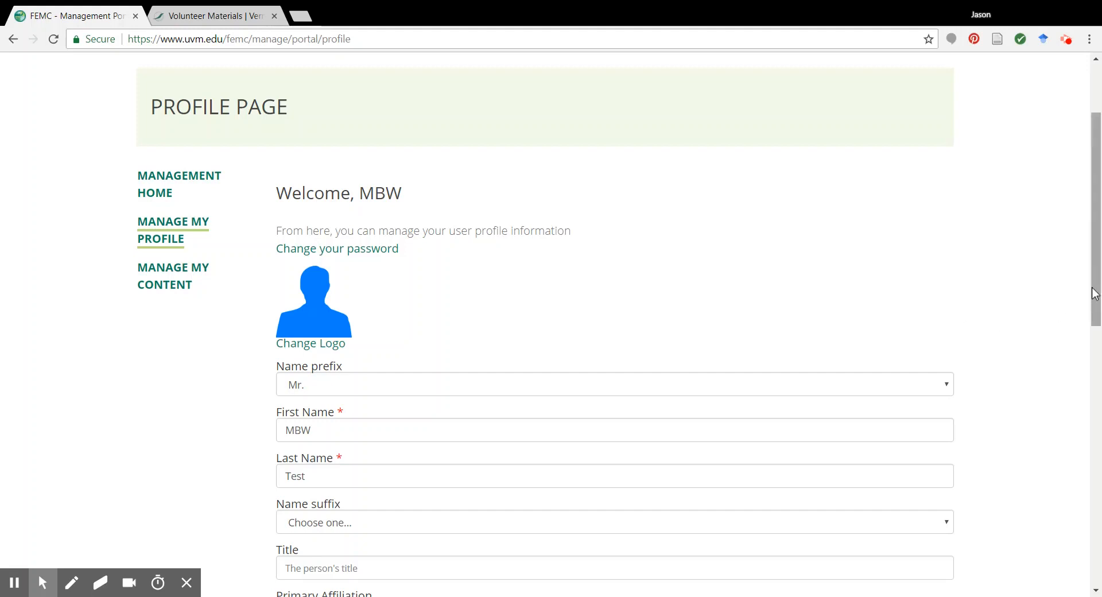
pyautogui.moveTo(1094, 294); pyautogui.dragTo(1085, 275)
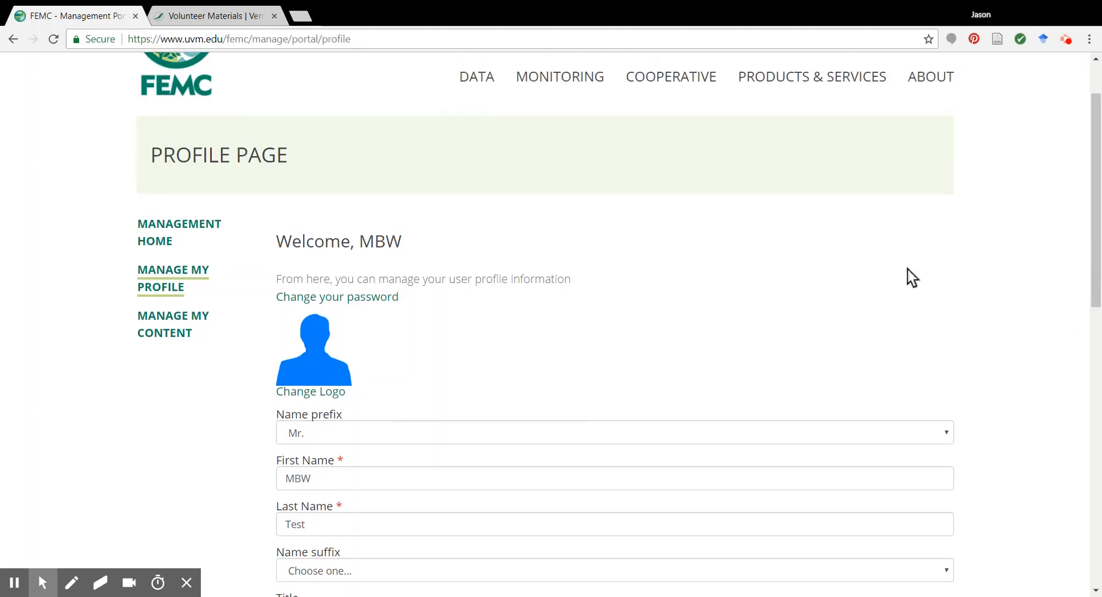
pyautogui.click(13, 39)
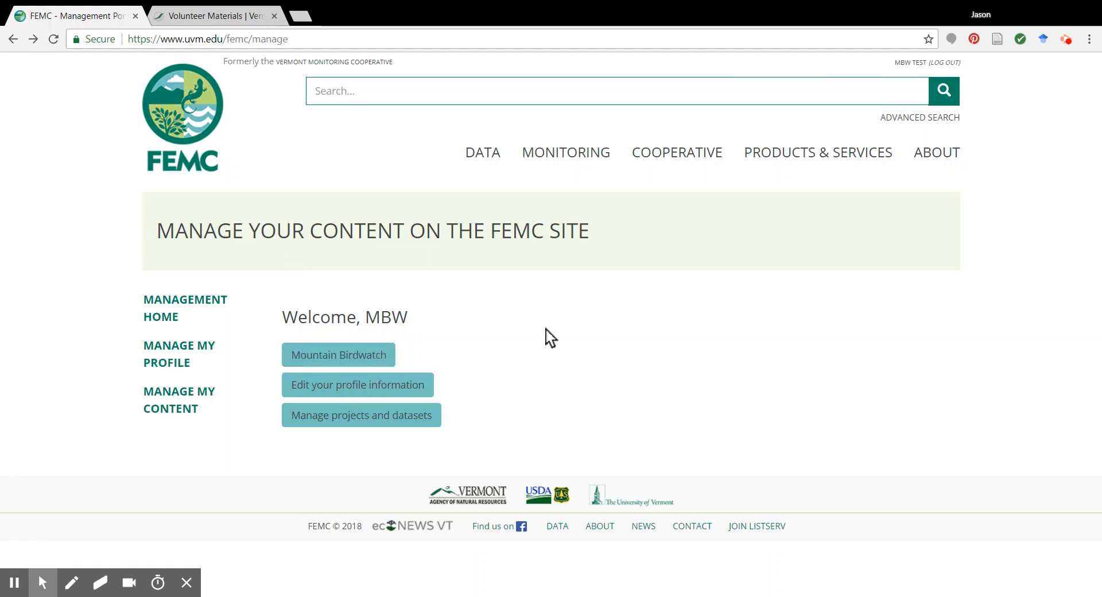
# Step: Open the Mountain Birdwatch data entry page and view the current routes and next-year preferences
pyautogui.click(338, 361)
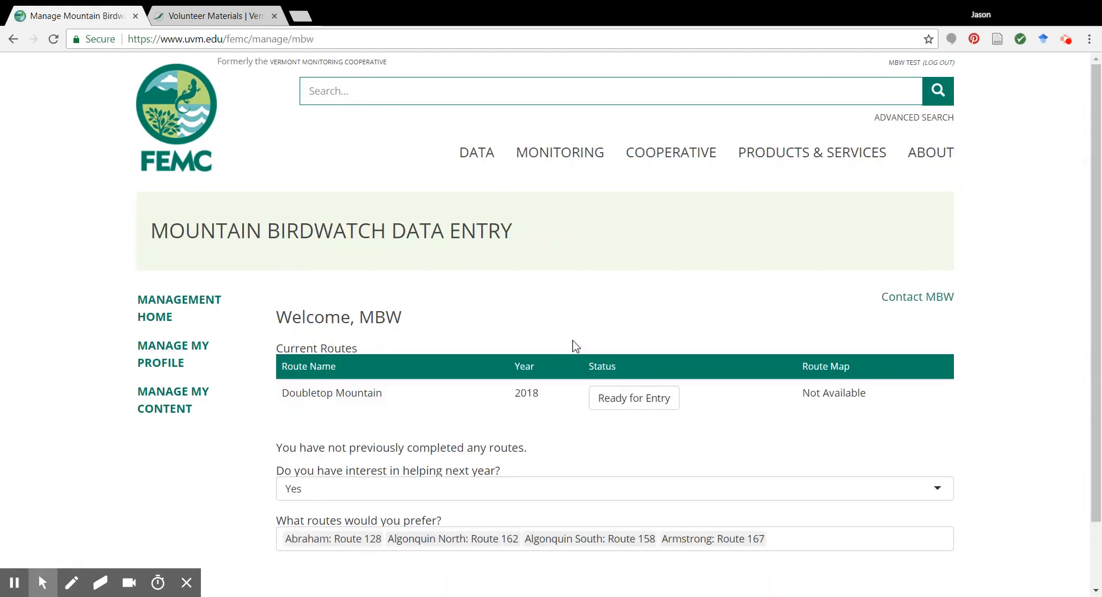
pyautogui.moveTo(1095, 187); pyautogui.dragTo(1097, 198)
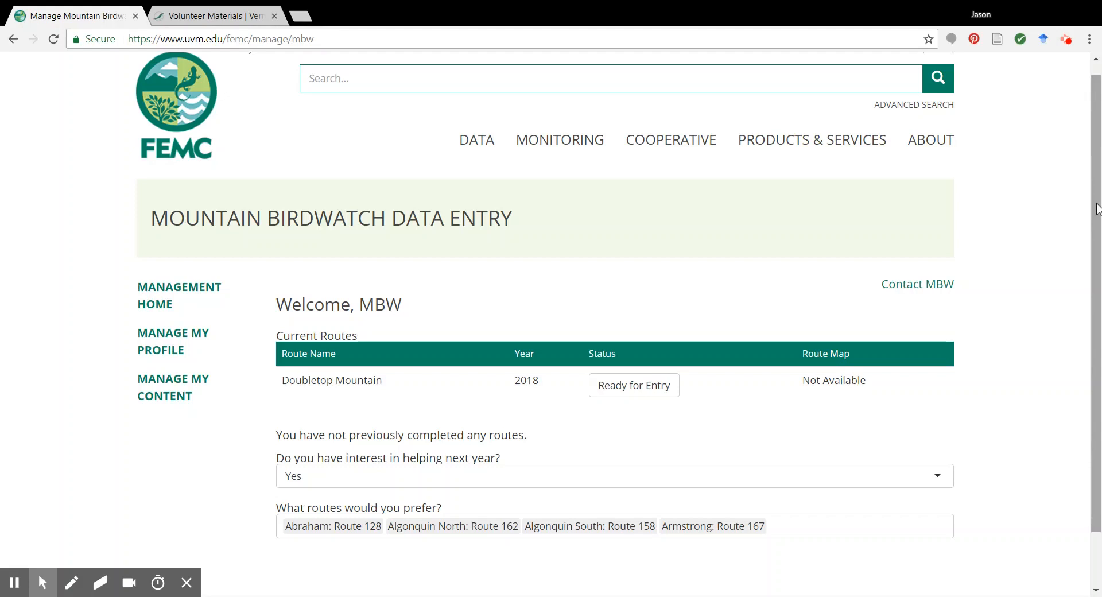
pyautogui.moveTo(1097, 266); pyautogui.dragTo(1097, 297)
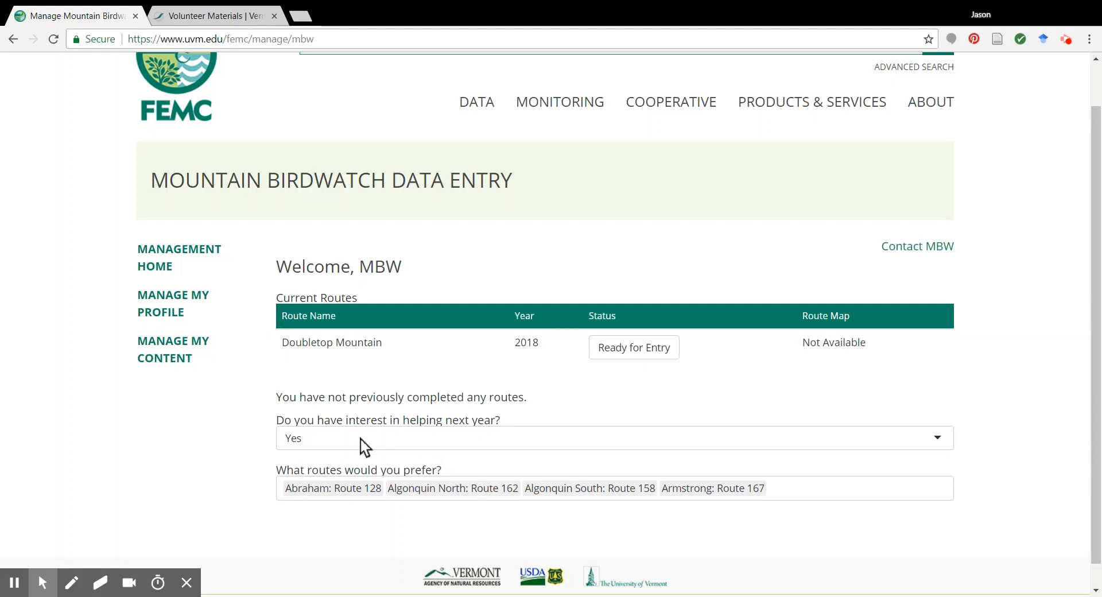
# Step: Remove the last three preferred routes and reselect Algonquin North: Route 162, Algonquin South: Route 158 and Armstrong: Route 167
pyautogui.click(788, 487)
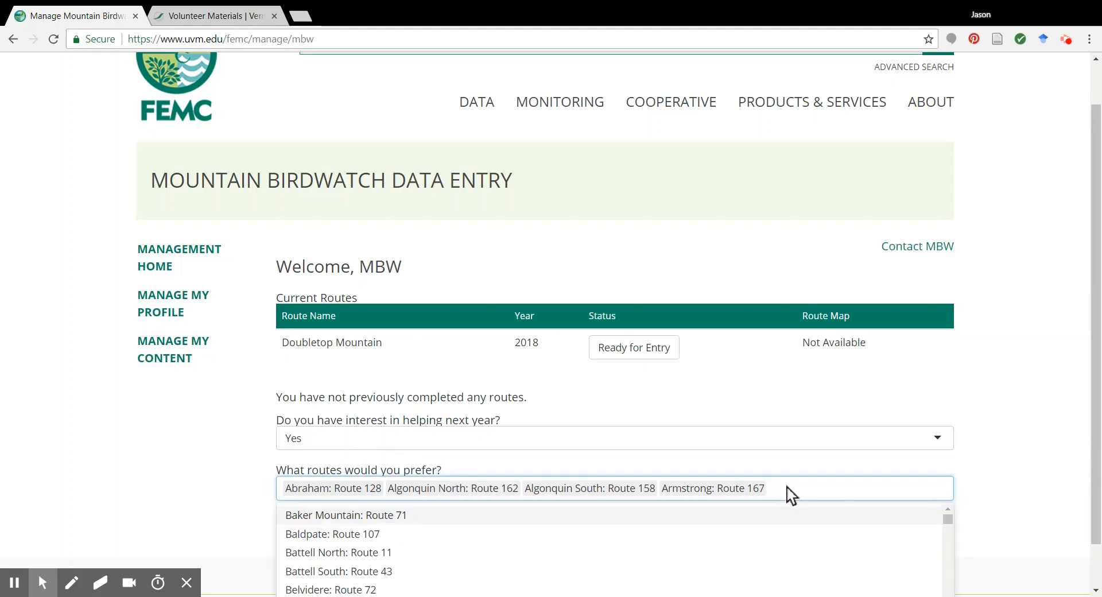
pyautogui.press('BackSpace')
pyautogui.press('BackSpace')
pyautogui.press('BackSpace')
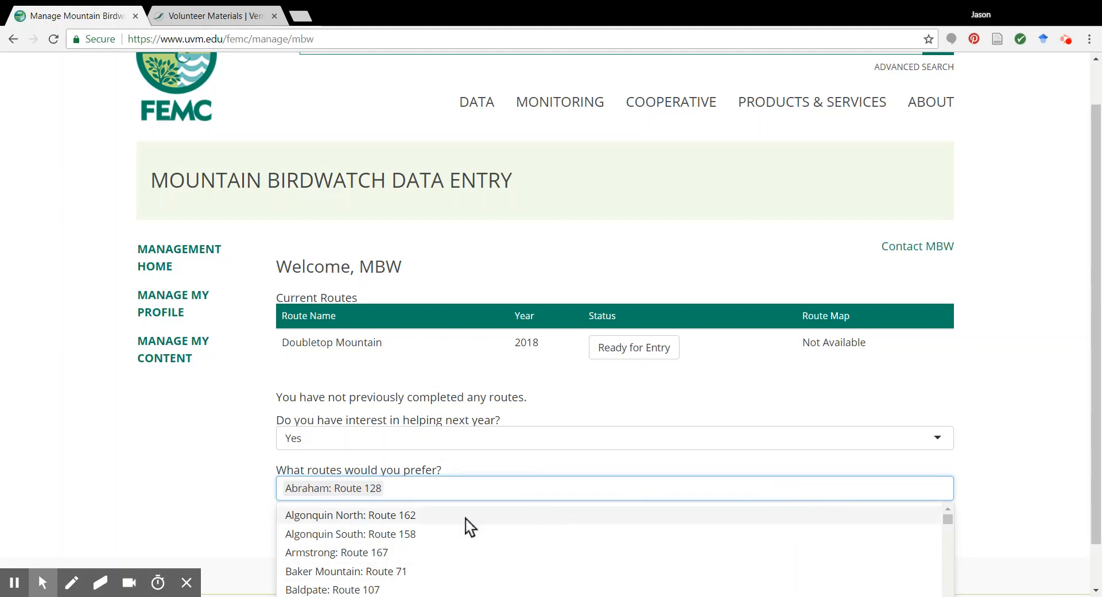
pyautogui.click(388, 515)
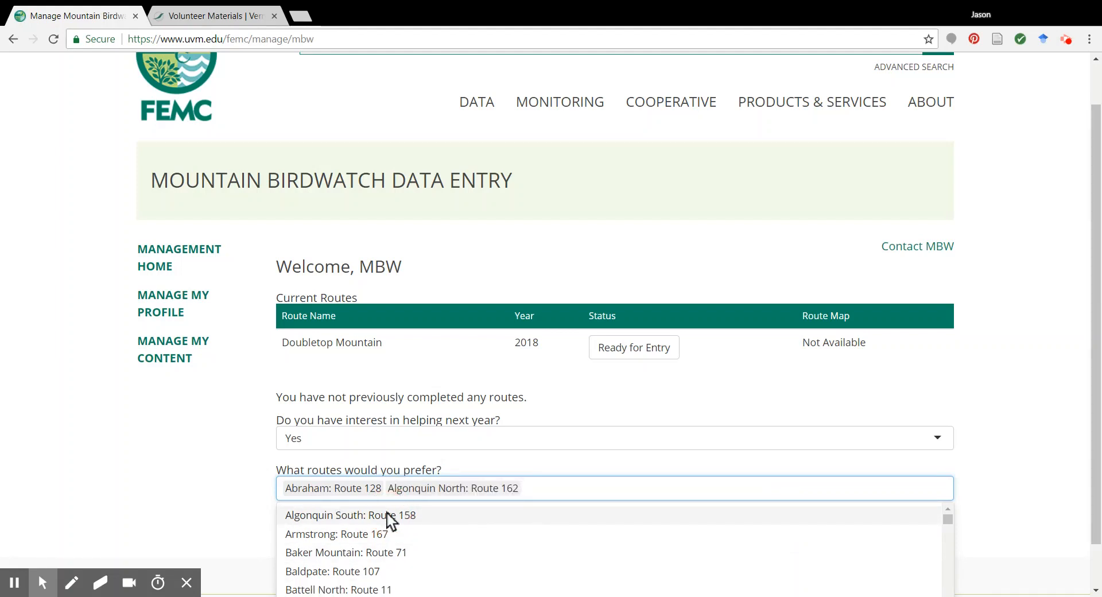
pyautogui.click(389, 515)
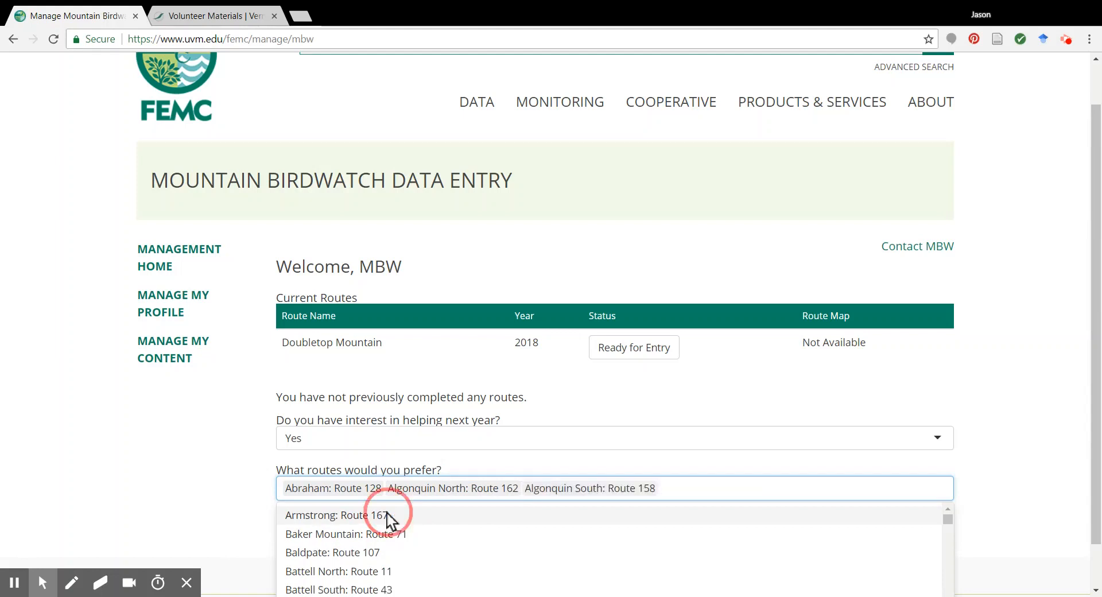
pyautogui.click(390, 516)
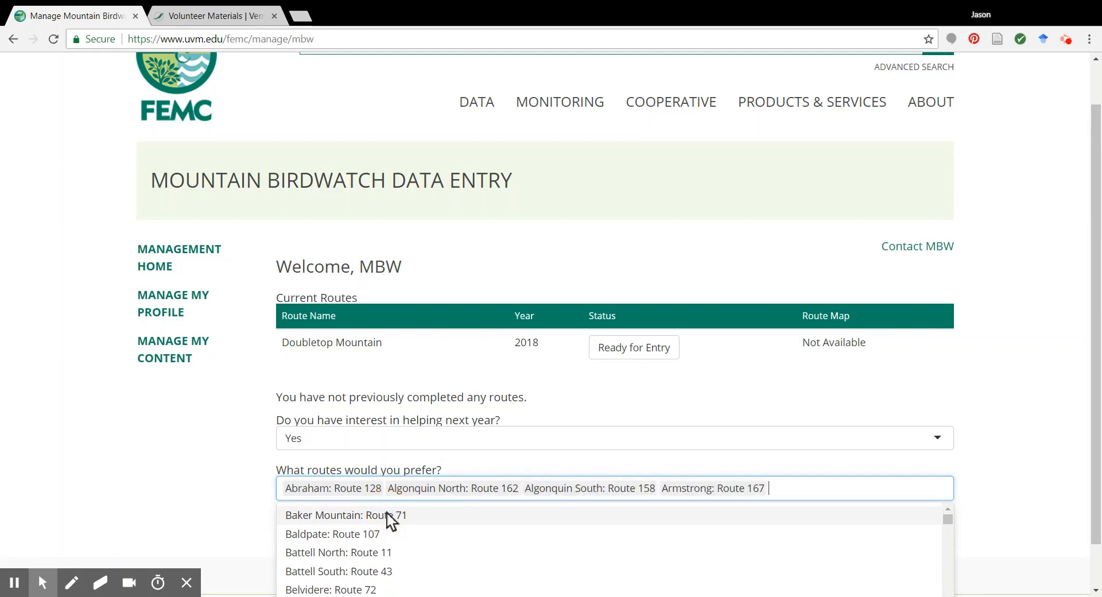
pyautogui.click(843, 463)
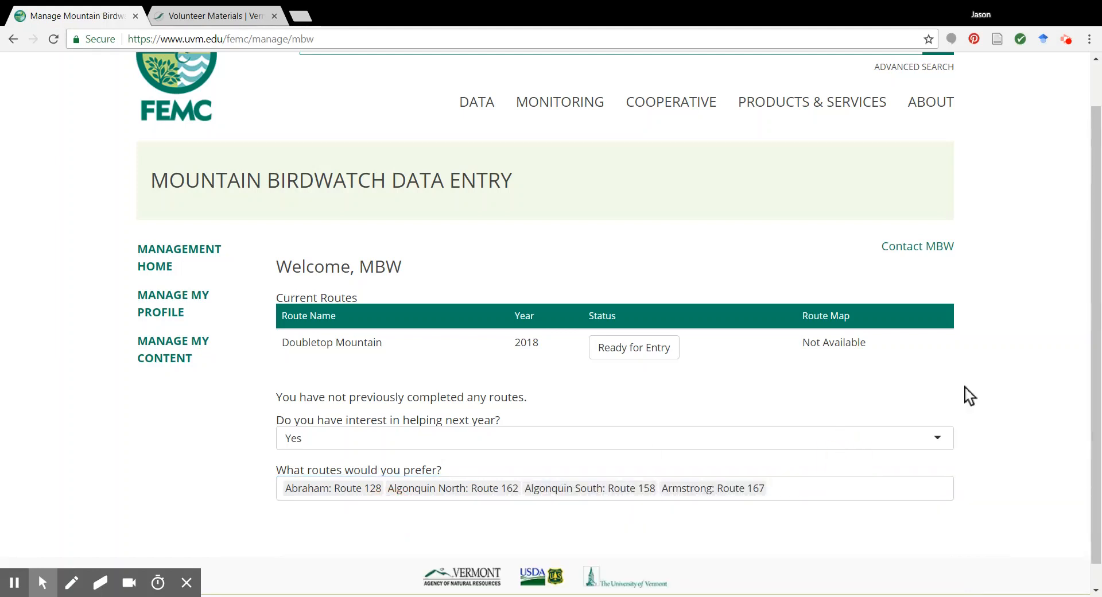
# Step: Open the Doubletop Mountain 2018 route for entry and set its date first visited to 06/01/2018
pyautogui.moveTo(1099, 345); pyautogui.dragTo(1097, 375)
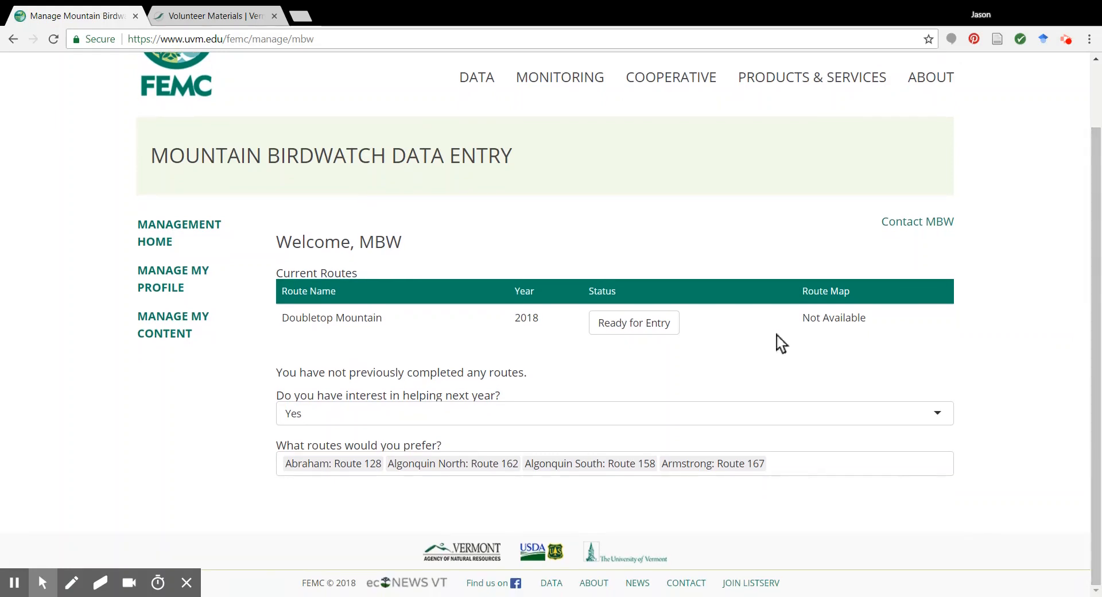
pyautogui.click(650, 333)
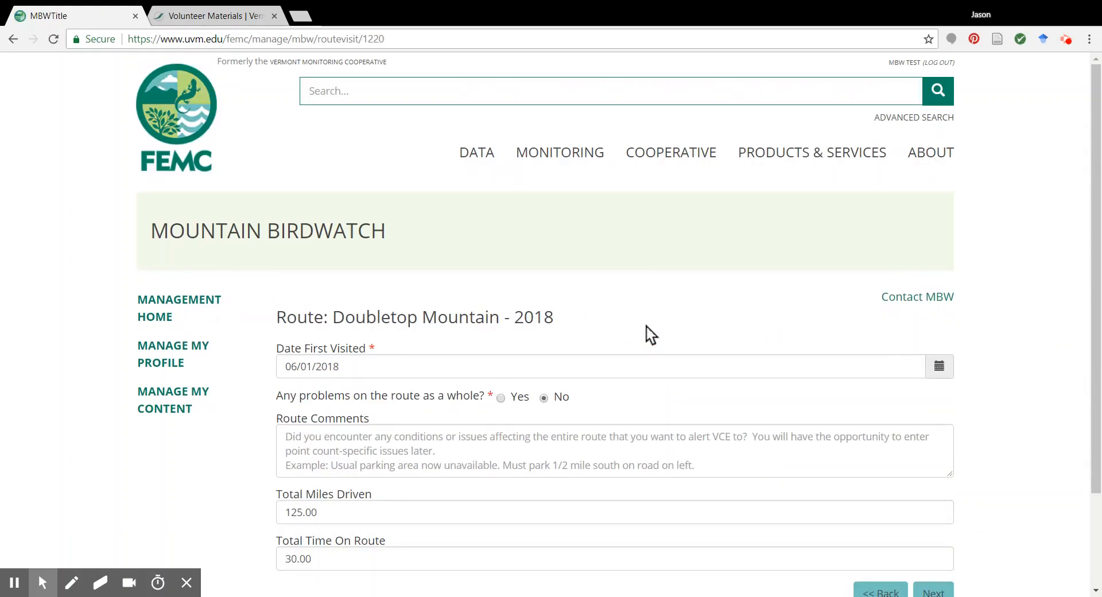
pyautogui.moveTo(1093, 244); pyautogui.dragTo(1099, 278)
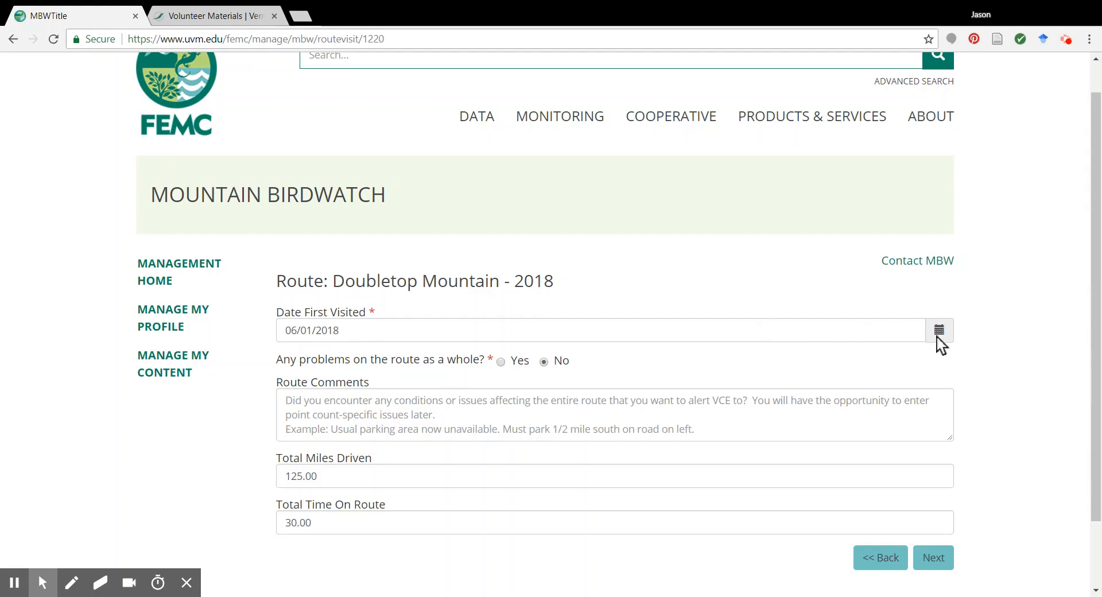
pyautogui.click(939, 333)
pyautogui.click(912, 404)
# Step: Switch the answer about problems on the whole route to Yes, then back to No
pyautogui.click(501, 361)
pyautogui.click(488, 418)
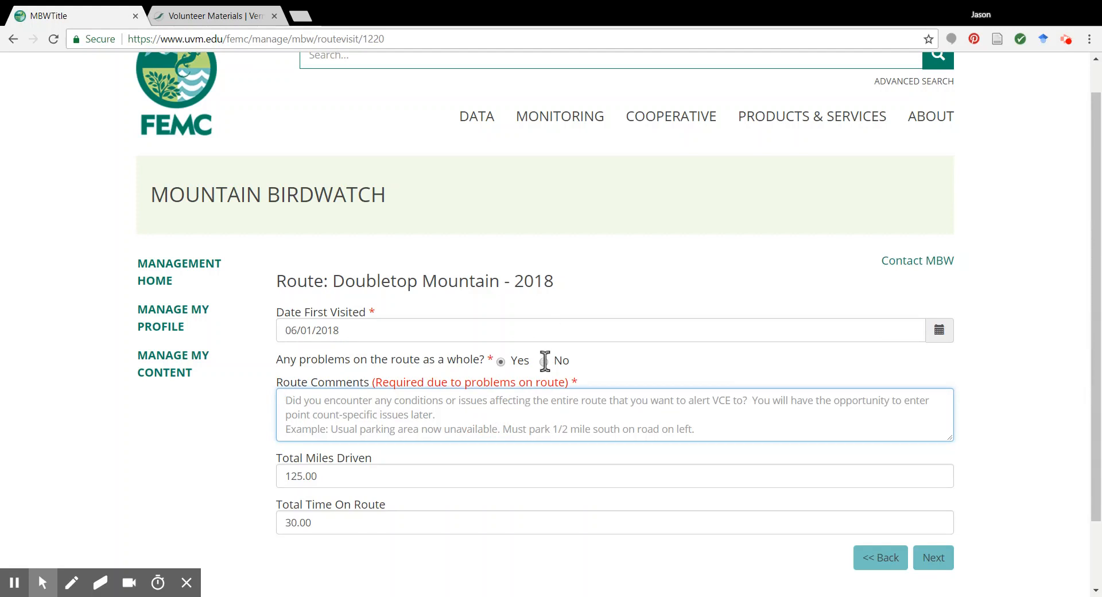
pyautogui.click(543, 361)
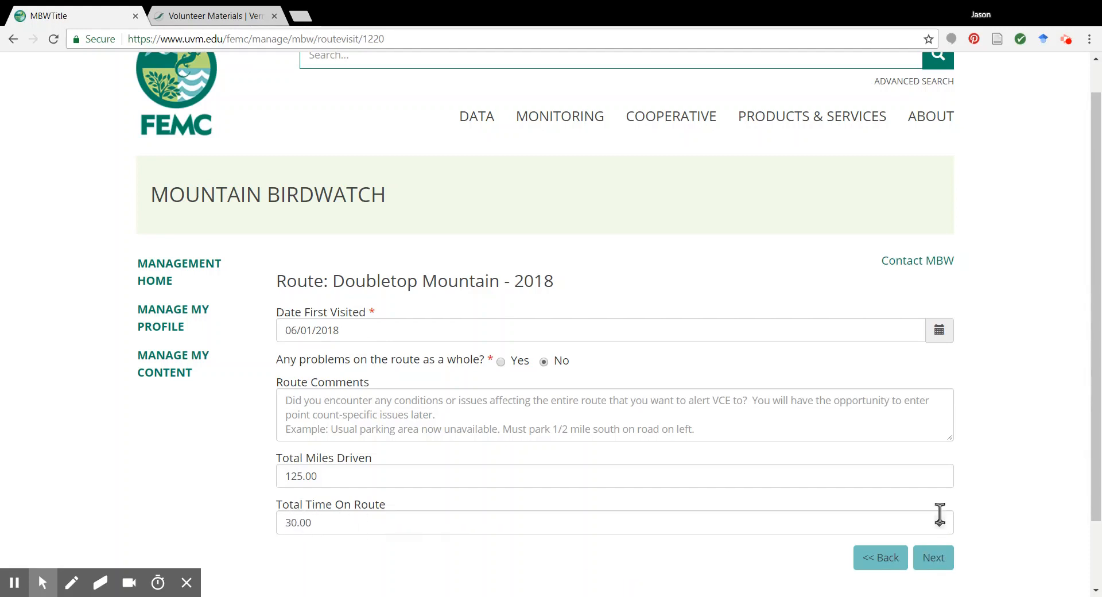
# Step: Set the total time on route to 30 and proceed to the route's station list
pyautogui.click(939, 519)
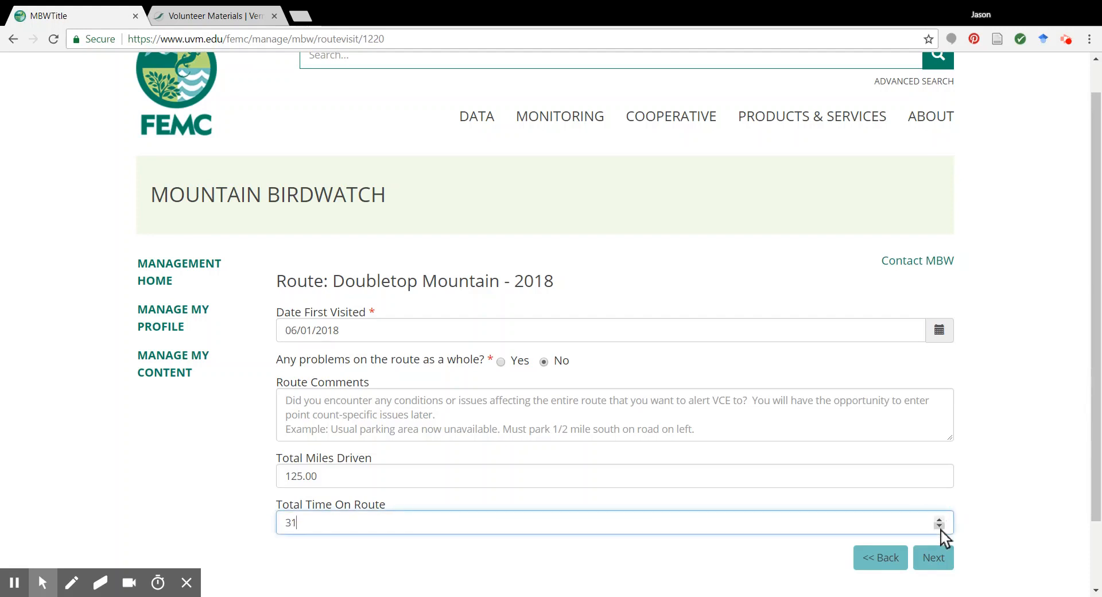
pyautogui.click(939, 526)
pyautogui.click(783, 524)
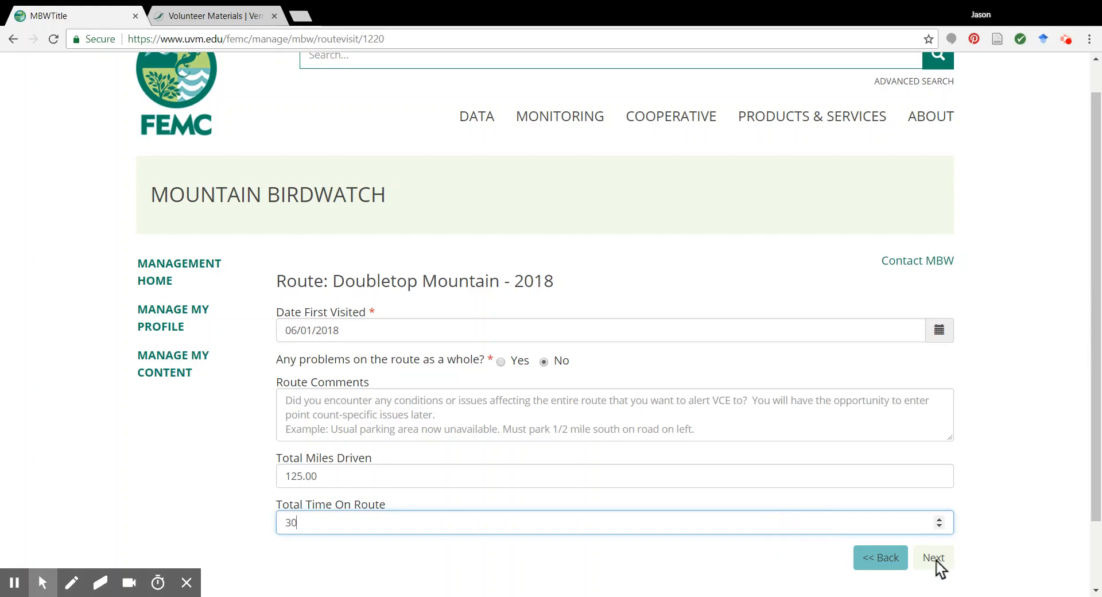
pyautogui.click(939, 565)
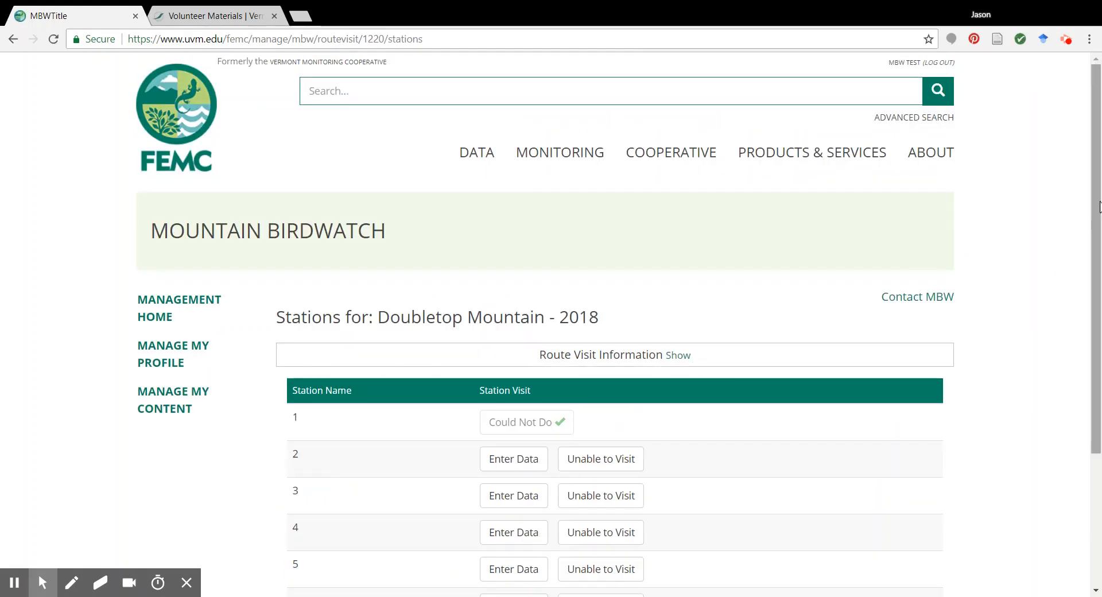
# Step: Start data entry for station 2 of the Doubletop Mountain route
pyautogui.click(1097, 201)
pyautogui.scroll(-2, 1097, 203)
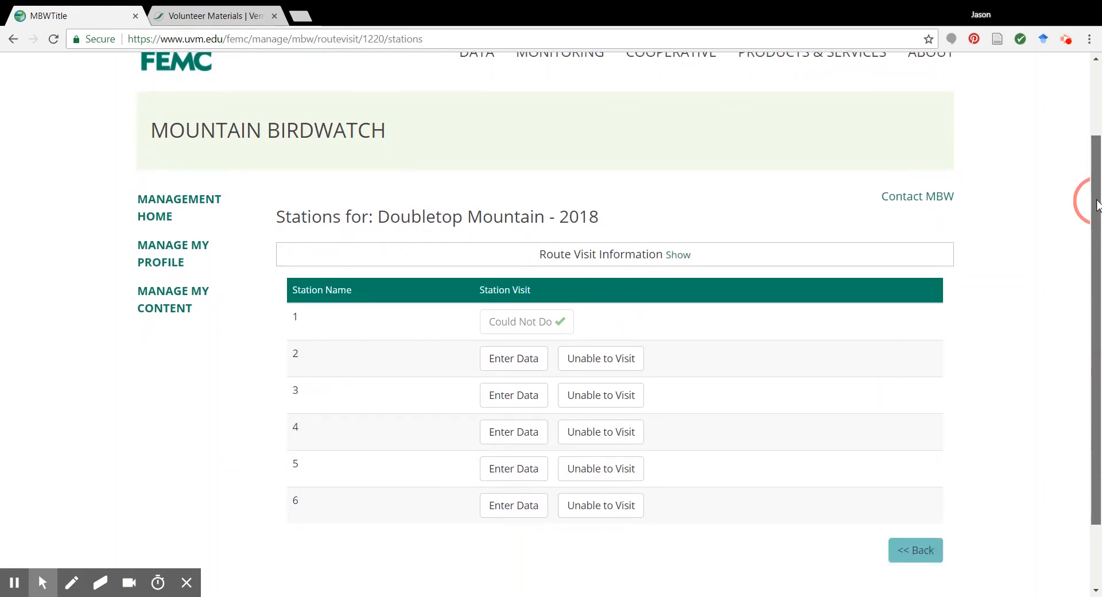
pyautogui.scroll(-1, 1096, 204)
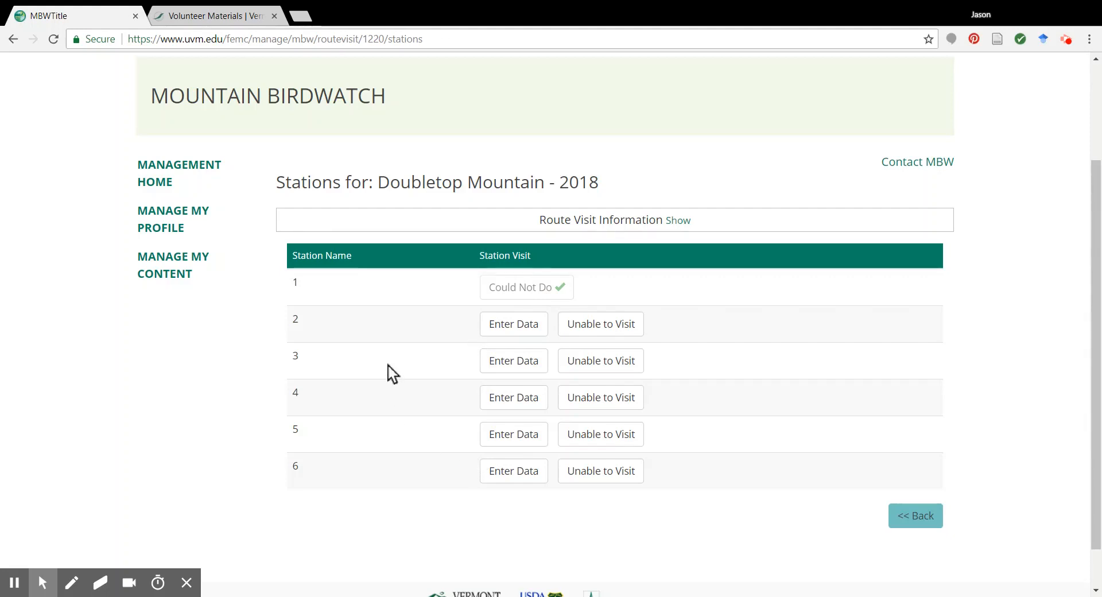
pyautogui.click(513, 325)
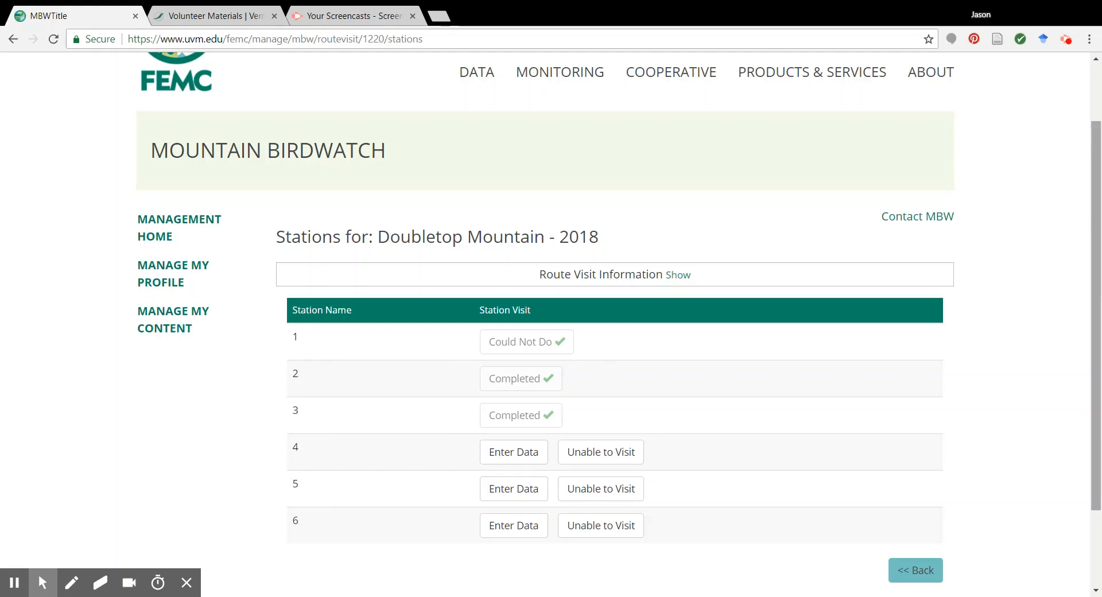
# Step: Open data entry for station 4 and bring up its station visit information form
pyautogui.moveTo(1095, 302); pyautogui.dragTo(1097, 323)
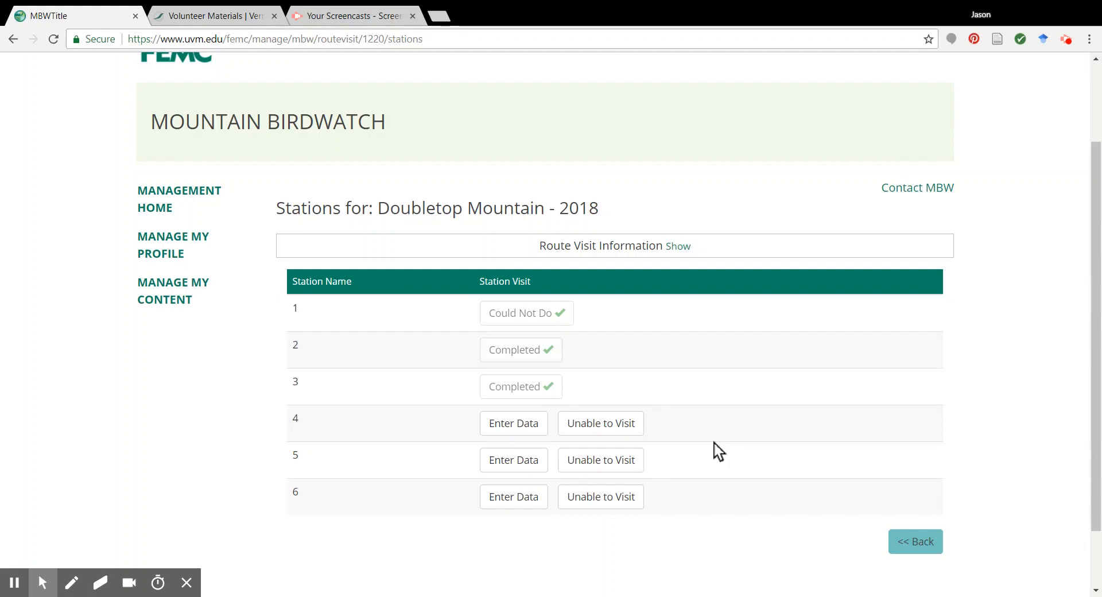
pyautogui.click(523, 438)
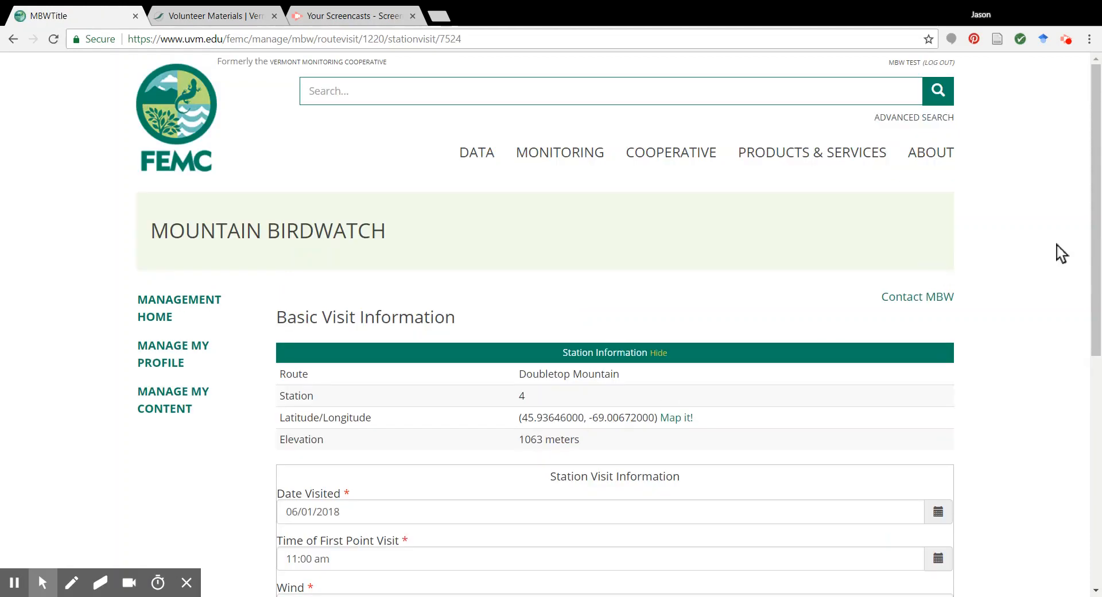
pyautogui.scroll(-3, 1095, 230)
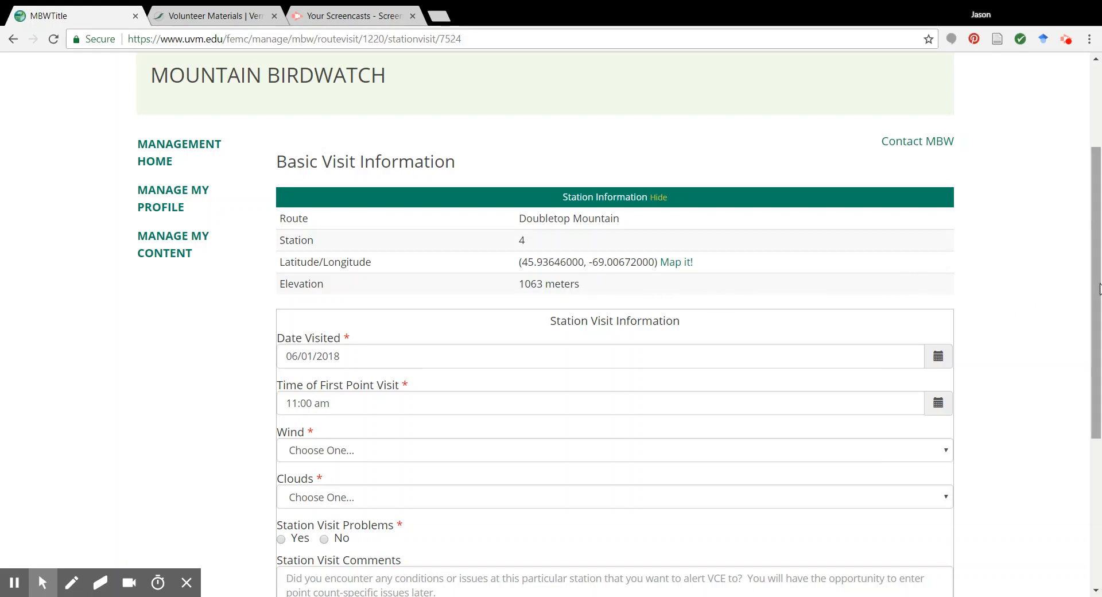
pyautogui.moveTo(1098, 290); pyautogui.dragTo(1097, 335)
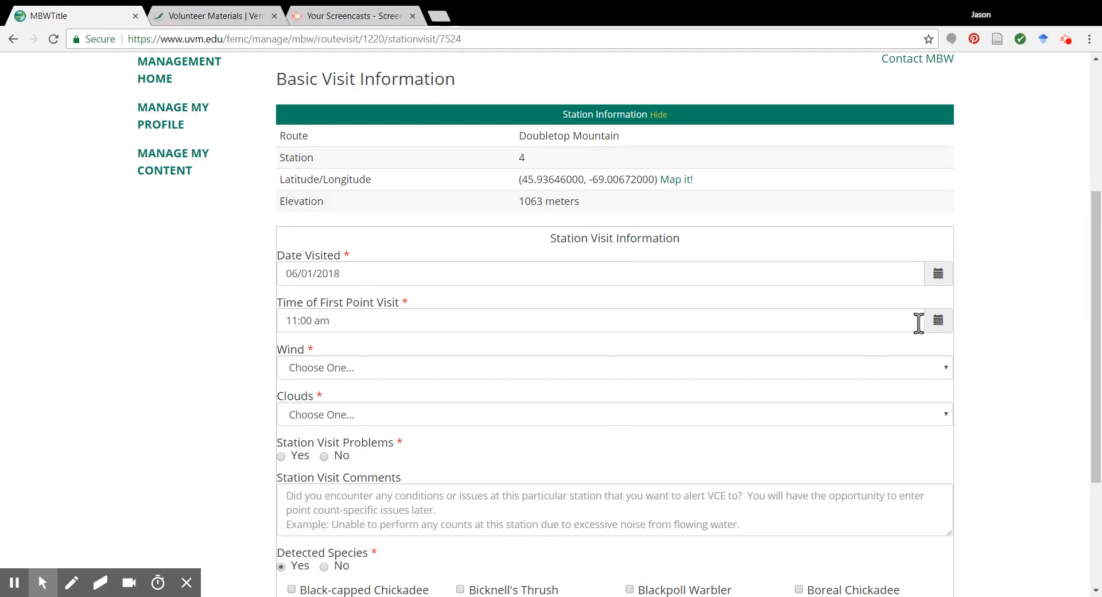
# Step: Set the time of the first point visit at station 4 to 07:10 am
pyautogui.click(938, 320)
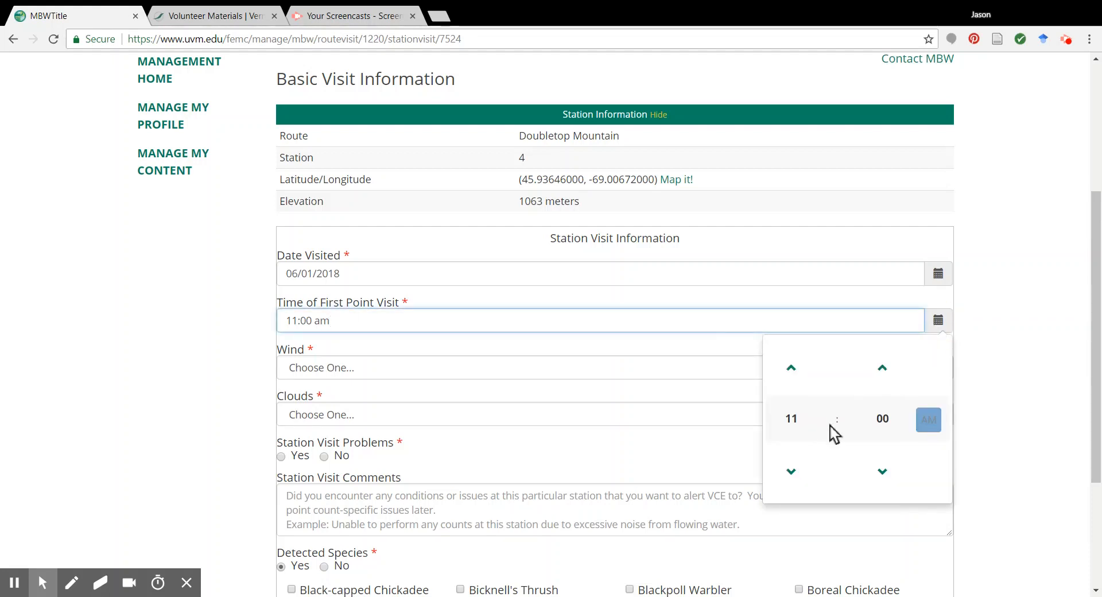
pyautogui.click(792, 473)
pyautogui.click(792, 473)
pyautogui.click(792, 473)
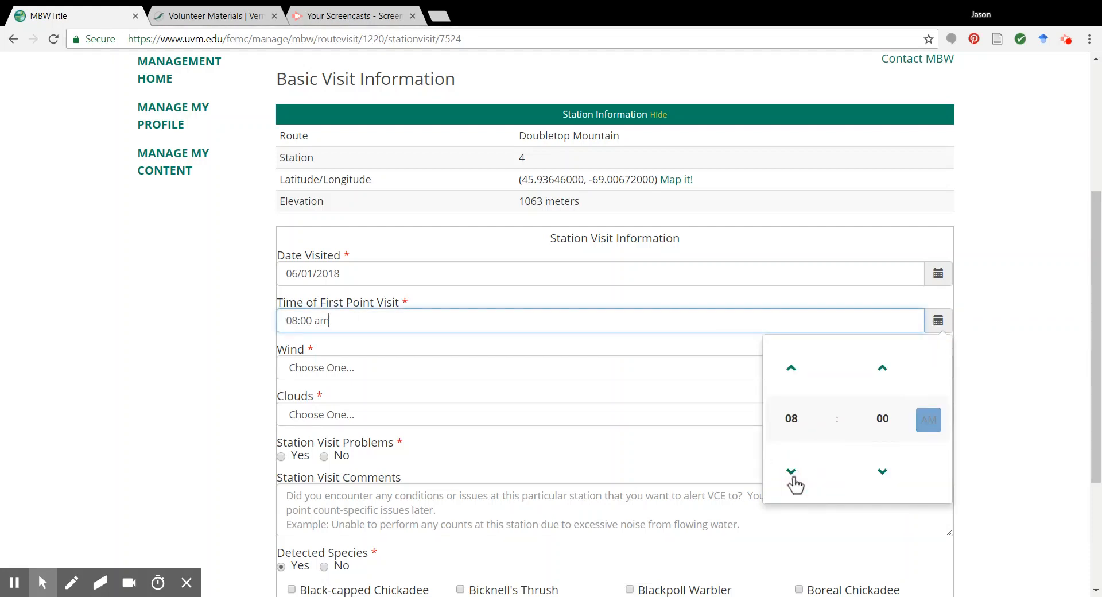
pyautogui.click(792, 473)
pyautogui.click(882, 418)
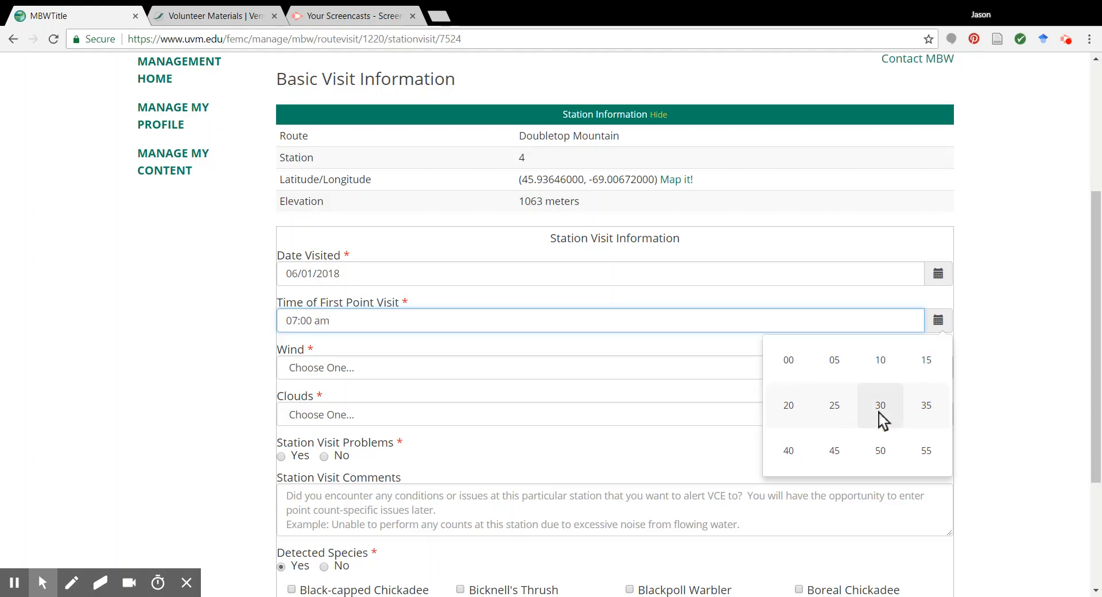
pyautogui.click(879, 367)
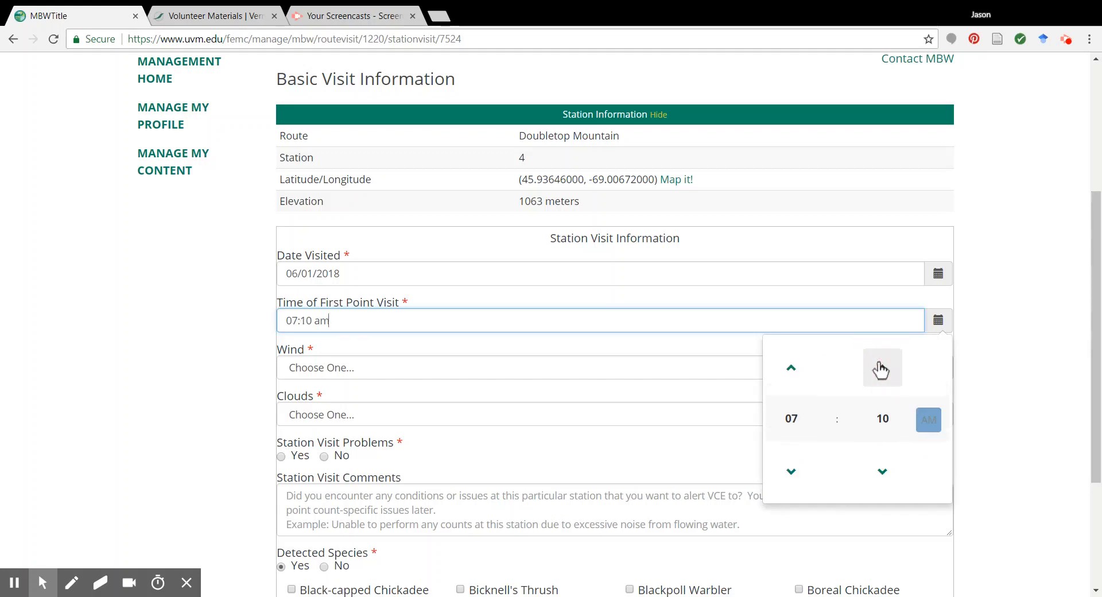
# Step: Set the station's wind to Calm and clouds to Clear or a Few Clouds
pyautogui.click(654, 367)
pyautogui.click(372, 370)
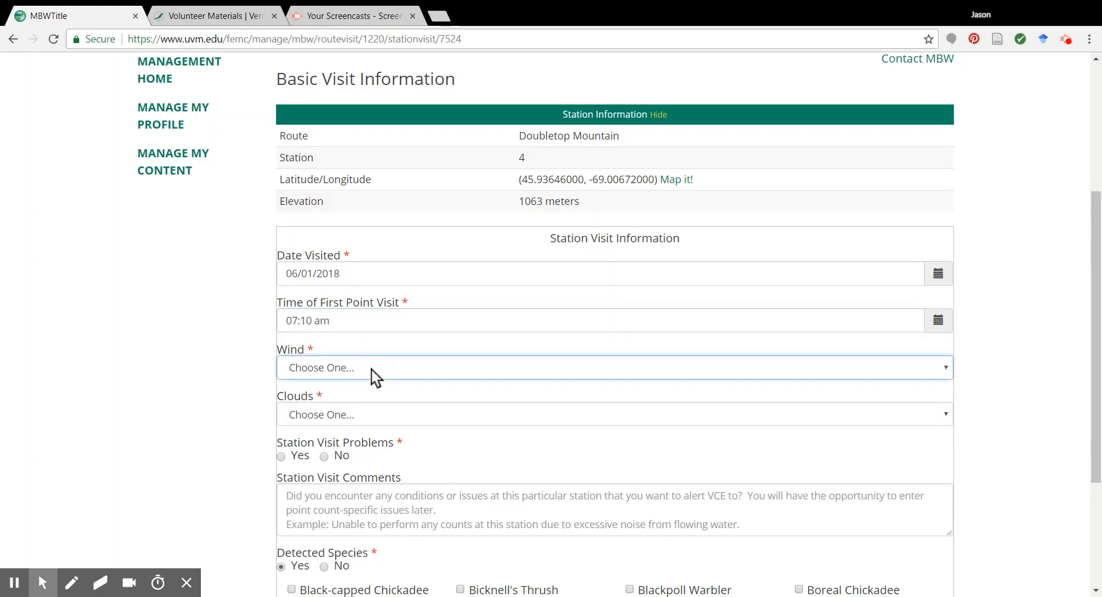
pyautogui.click(369, 397)
pyautogui.click(366, 417)
pyautogui.click(367, 456)
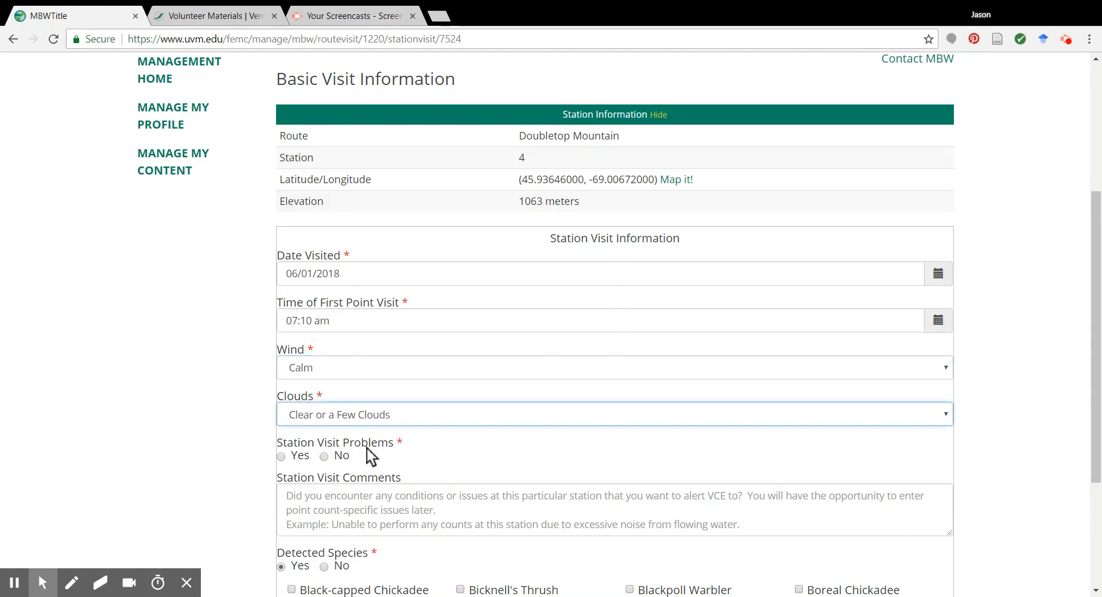
# Step: Answer Yes for station visit problems and enlarge the station visit comments box
pyautogui.scroll(-3, 1097, 350)
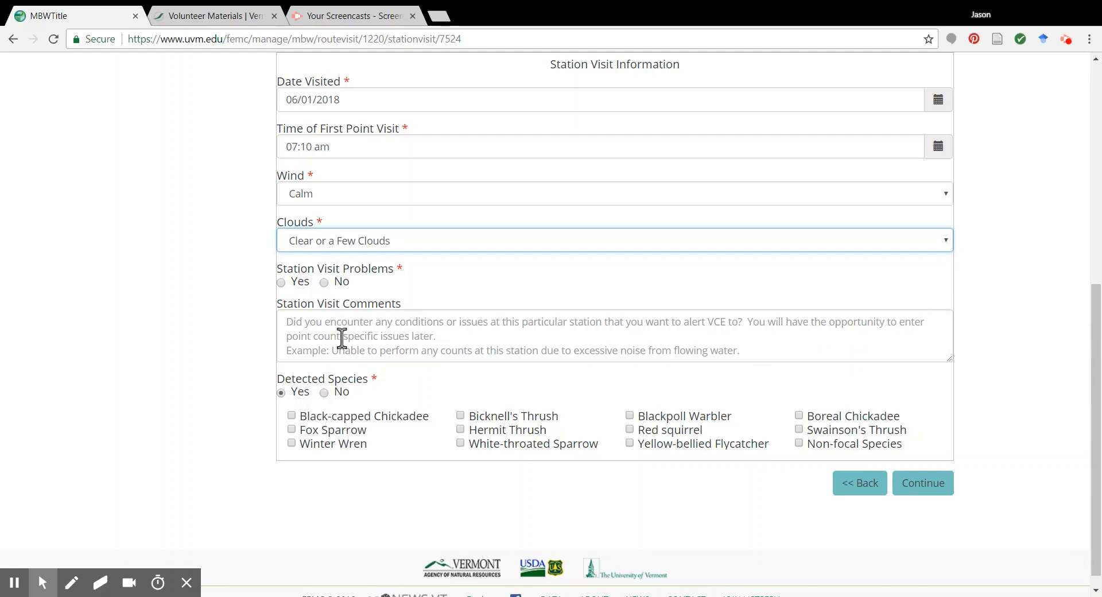
pyautogui.click(282, 282)
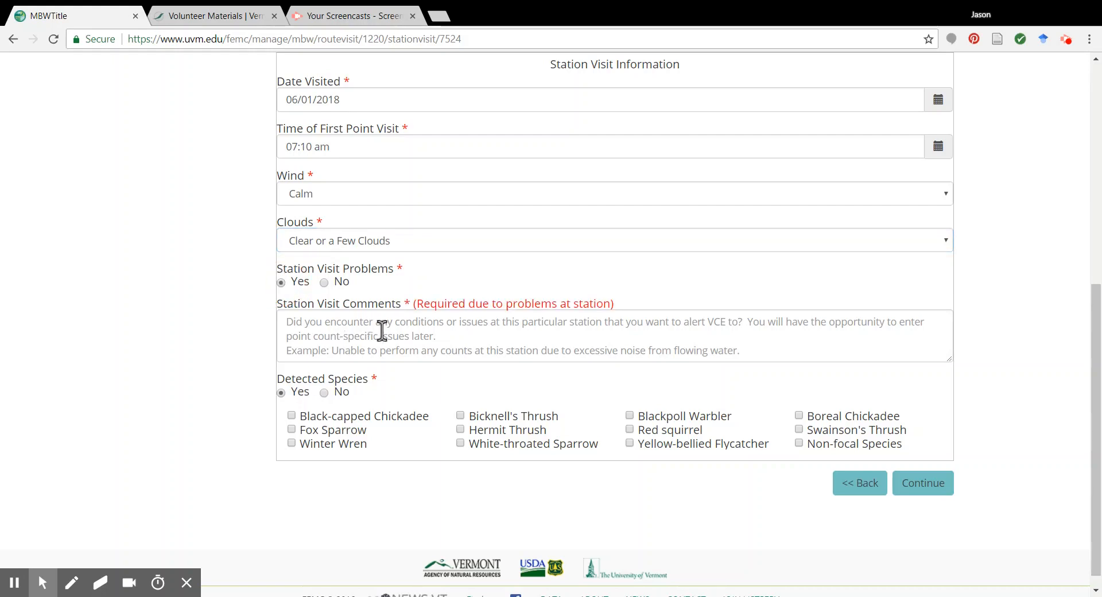
pyautogui.click(950, 360)
pyautogui.moveTo(950, 363); pyautogui.dragTo(969, 439)
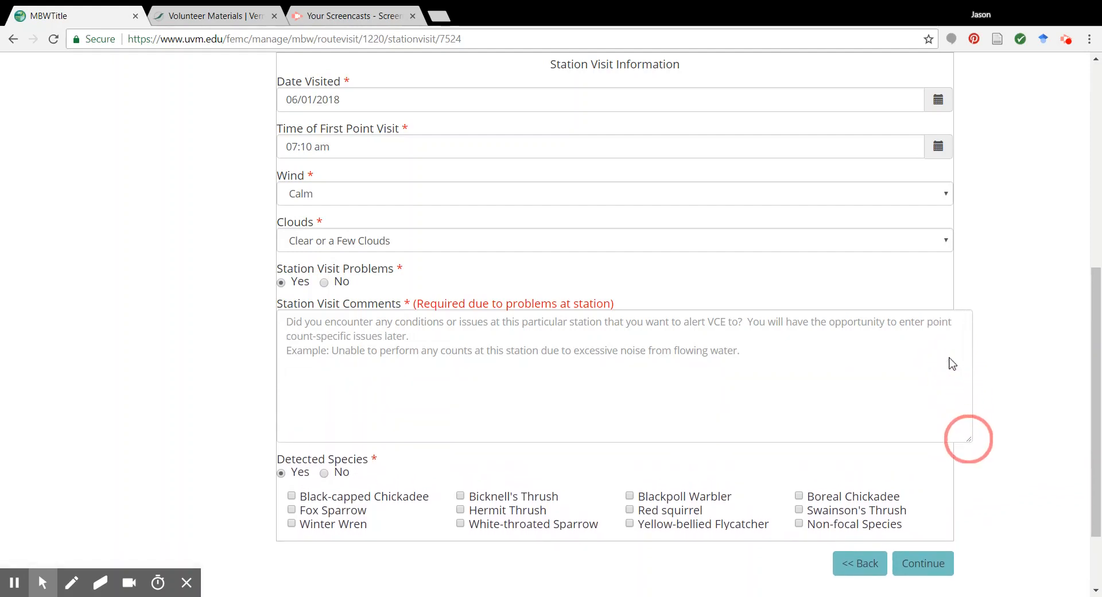
# Step: Try the sample text "adf" in the station comments, clear it, and answer No for station visit problems
pyautogui.click(290, 352)
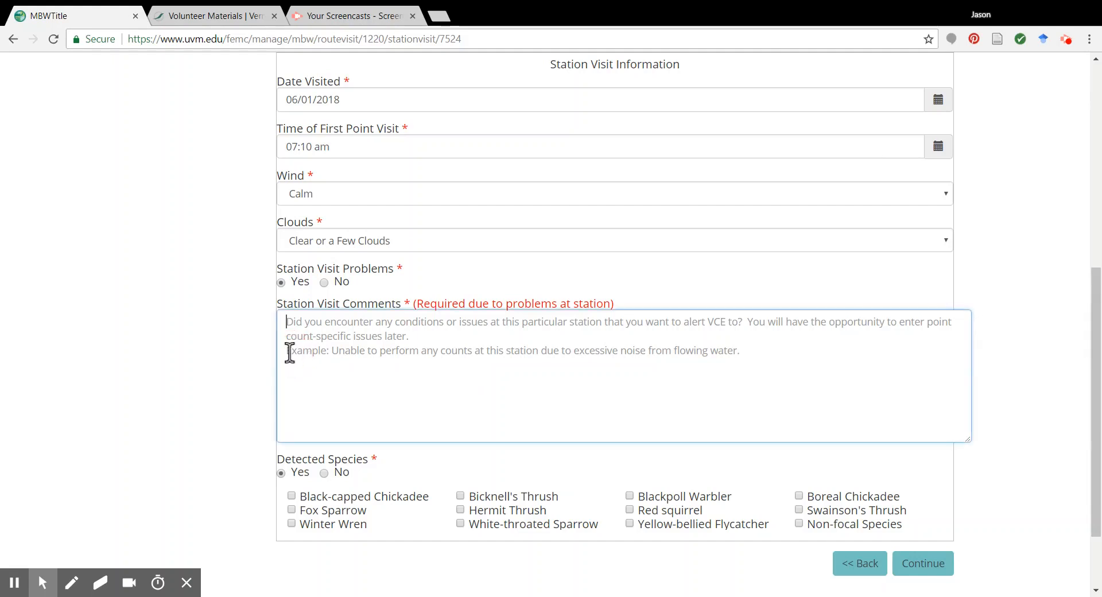
pyautogui.write('adf')
pyautogui.press('BackSpace')
pyautogui.press('BackSpace')
pyautogui.press('BackSpace')
pyautogui.click(324, 281)
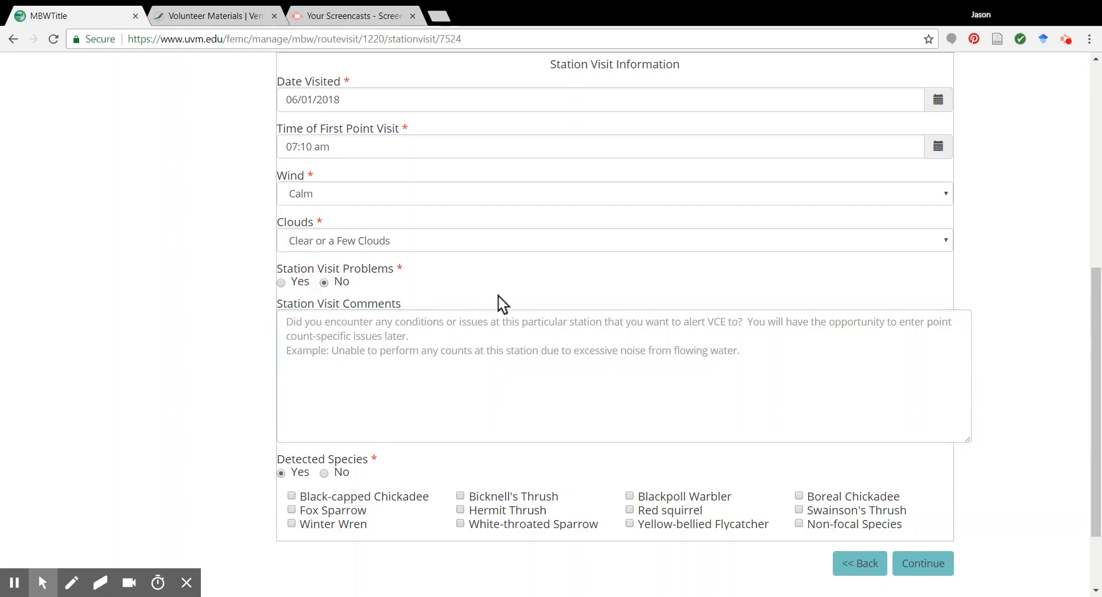
# Step: Mark Black-capped Chickadee, Winter Wren, Bicknell's Thrush and Non-focal Species as detected, and continue to the count table
pyautogui.moveTo(1097, 344); pyautogui.dragTo(1097, 352)
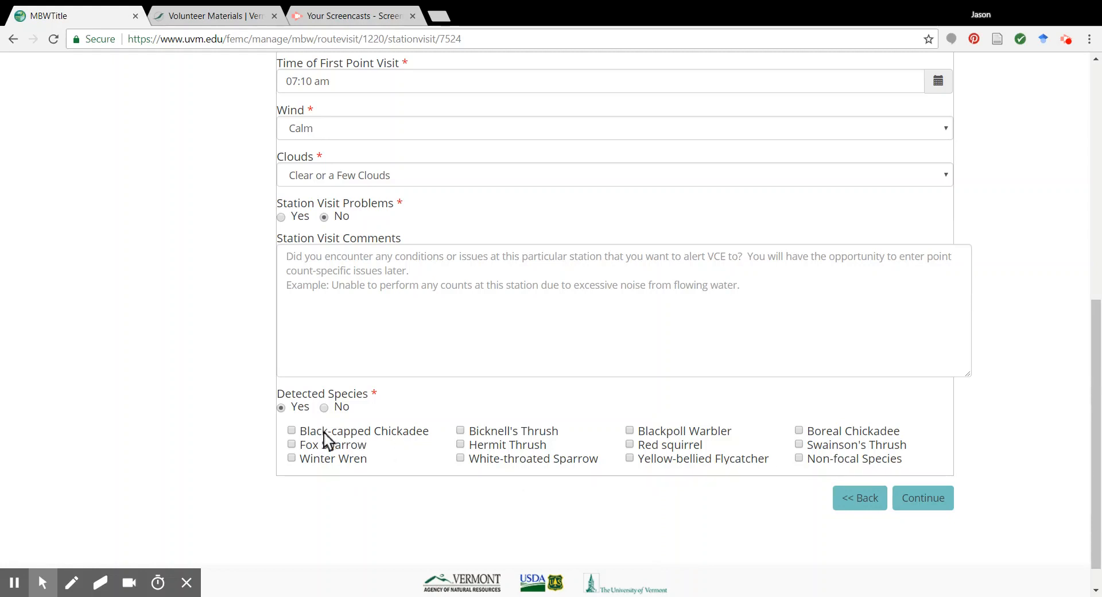
pyautogui.click(291, 430)
pyautogui.click(291, 457)
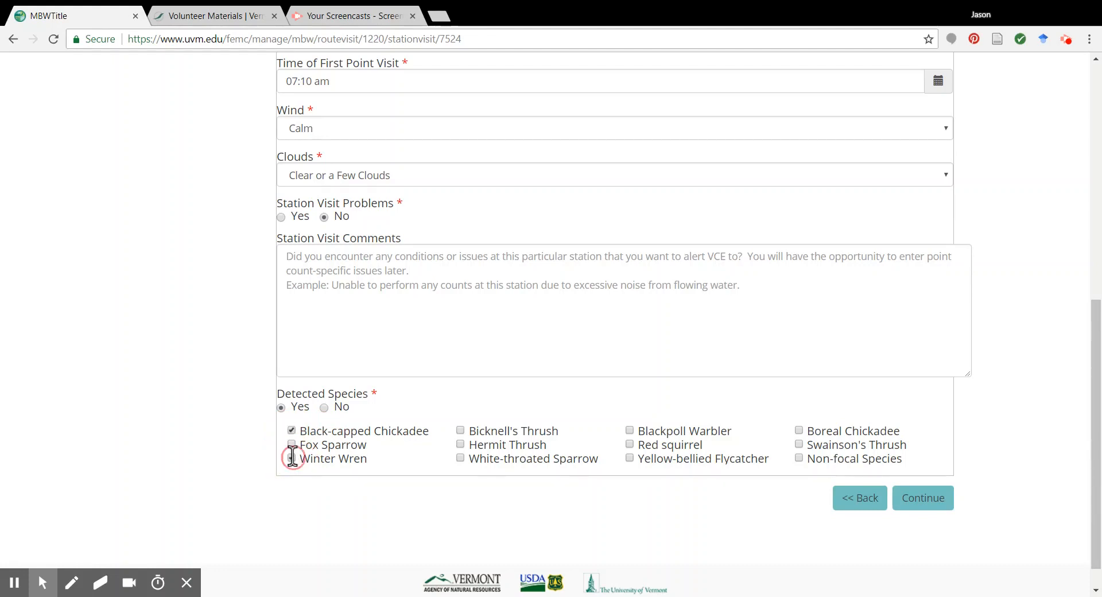
pyautogui.click(459, 430)
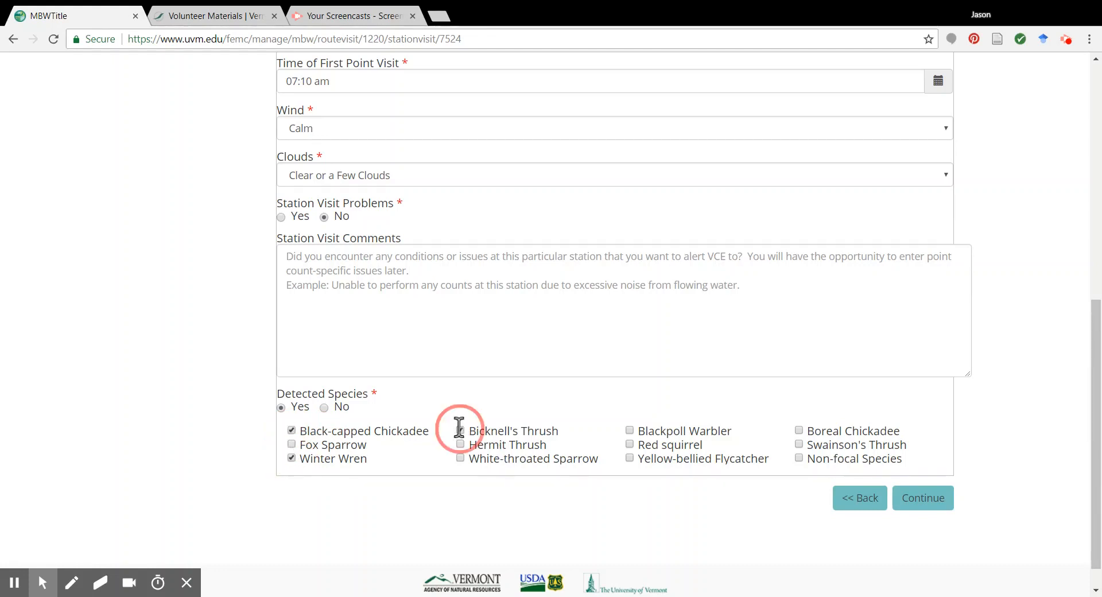
pyautogui.click(799, 458)
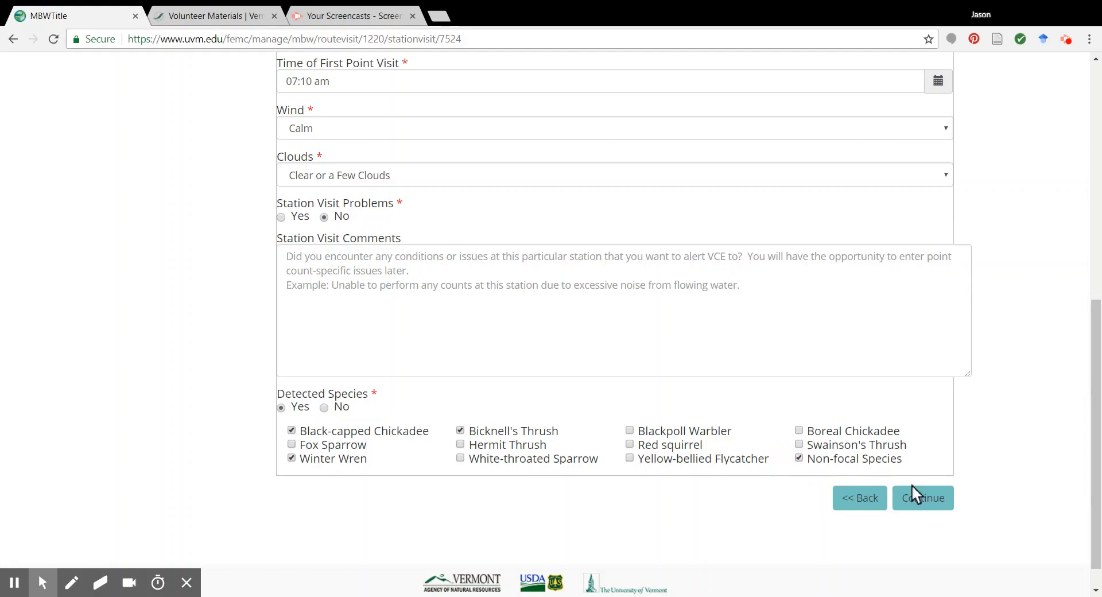
pyautogui.click(935, 504)
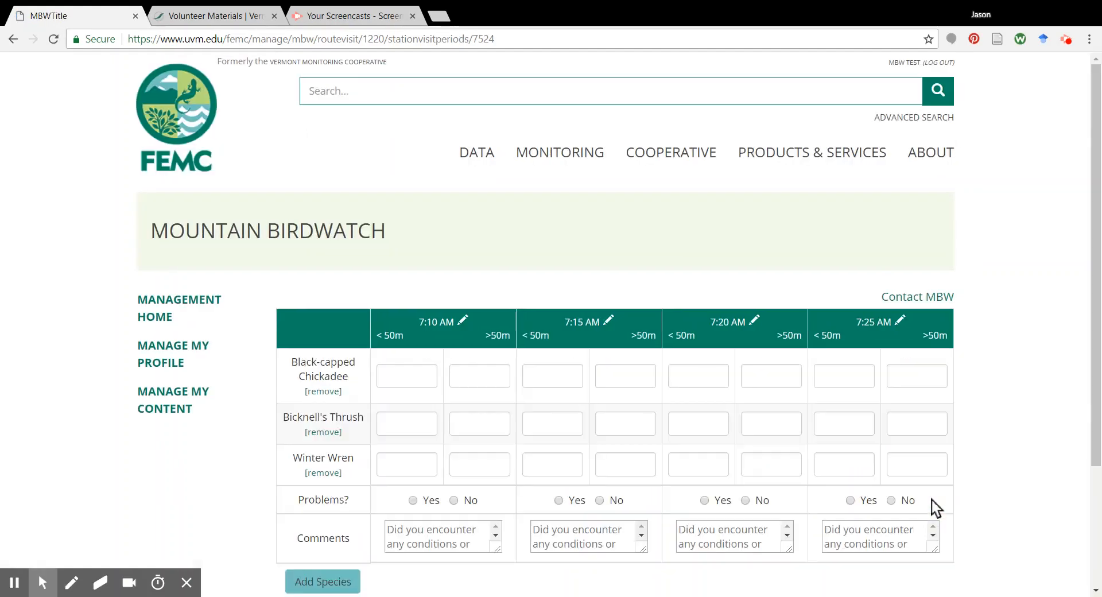
# Step: For the 7:10 AM period, record 2 Black-capped Chickadees under 50 m and 1 Winter Wren beyond 50 m
pyautogui.scroll(-1, 573, 421)
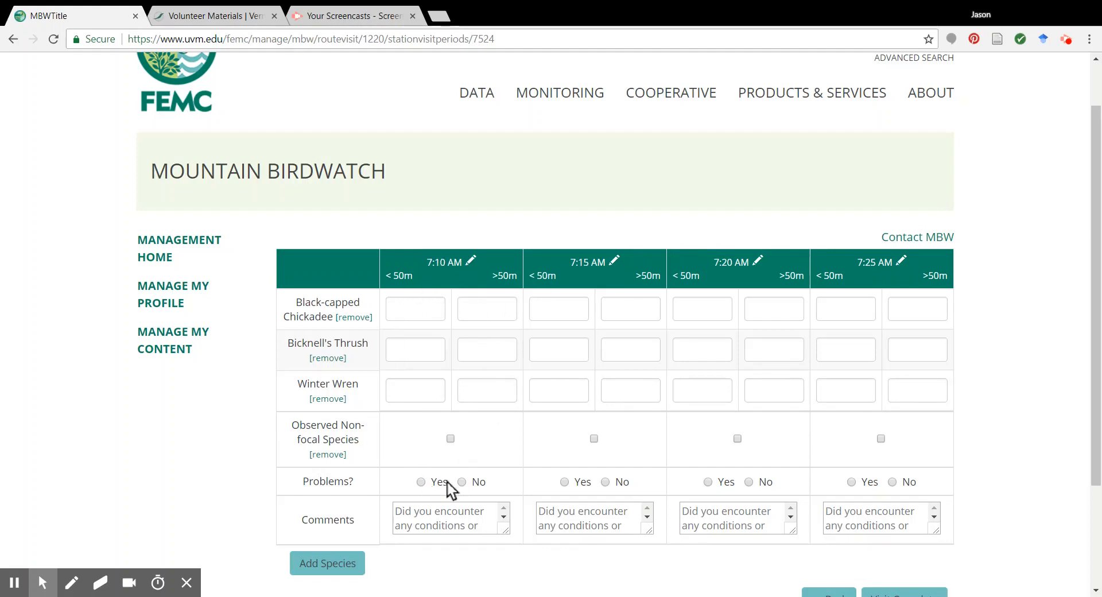
pyautogui.click(418, 314)
pyautogui.write('2')
pyautogui.click(476, 385)
pyautogui.write('1')
# Step: For the 7:15 AM period, record 2 Black-capped Chickadees under 50 m and mark non-focal species as observed
pyautogui.click(553, 305)
pyautogui.write('2')
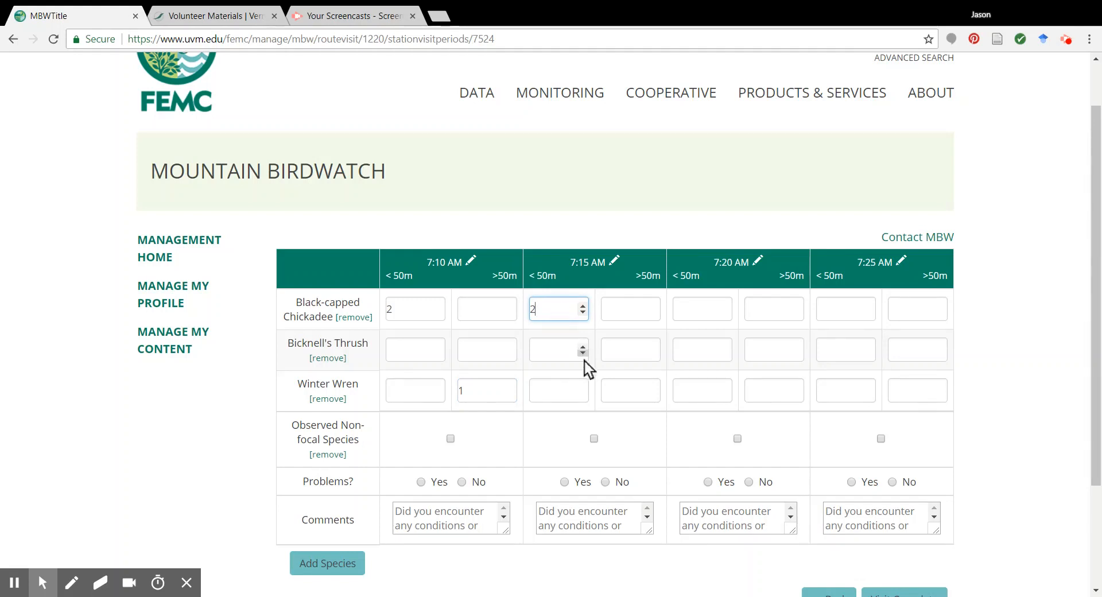
pyautogui.click(594, 439)
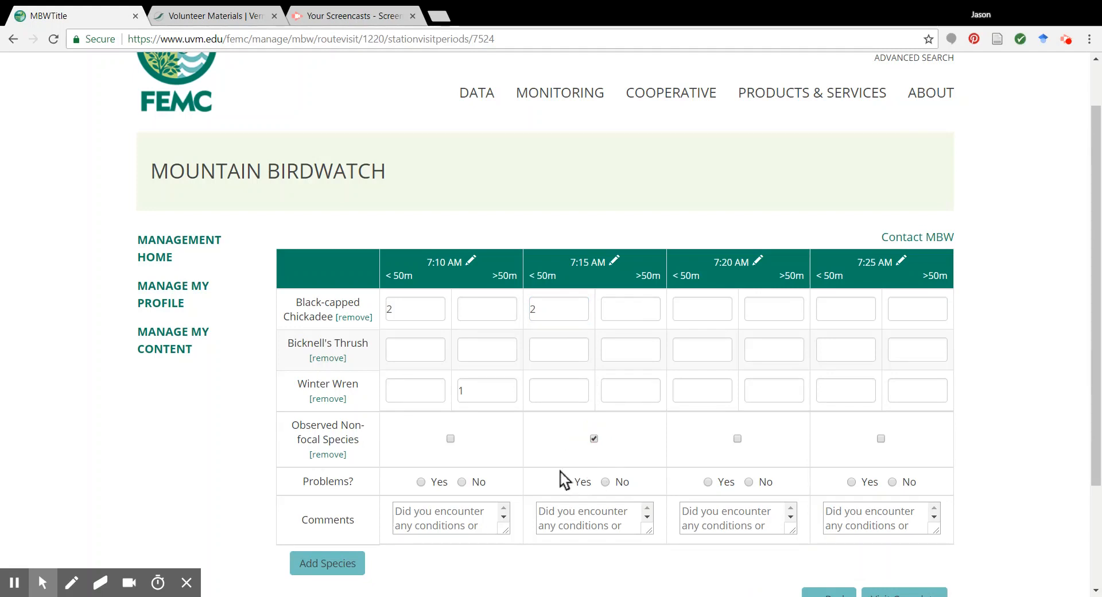
# Step: Enlarge the 7:15 AM comments box and enter the note "1 CORA at <50 m;"
pyautogui.scroll(-1, 1085, 373)
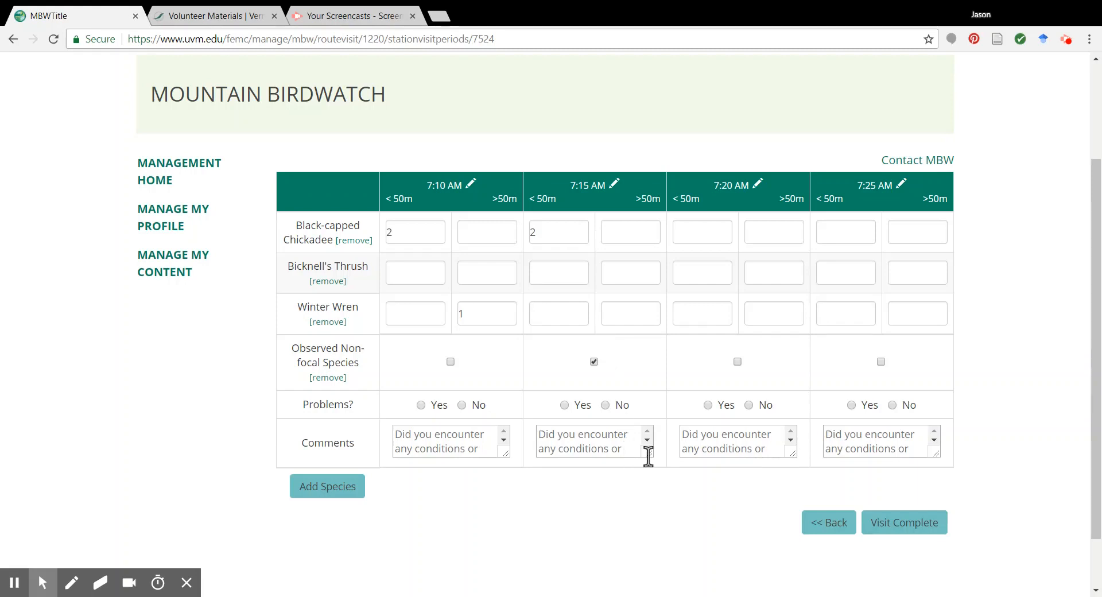
pyautogui.moveTo(648, 455); pyautogui.dragTo(767, 556)
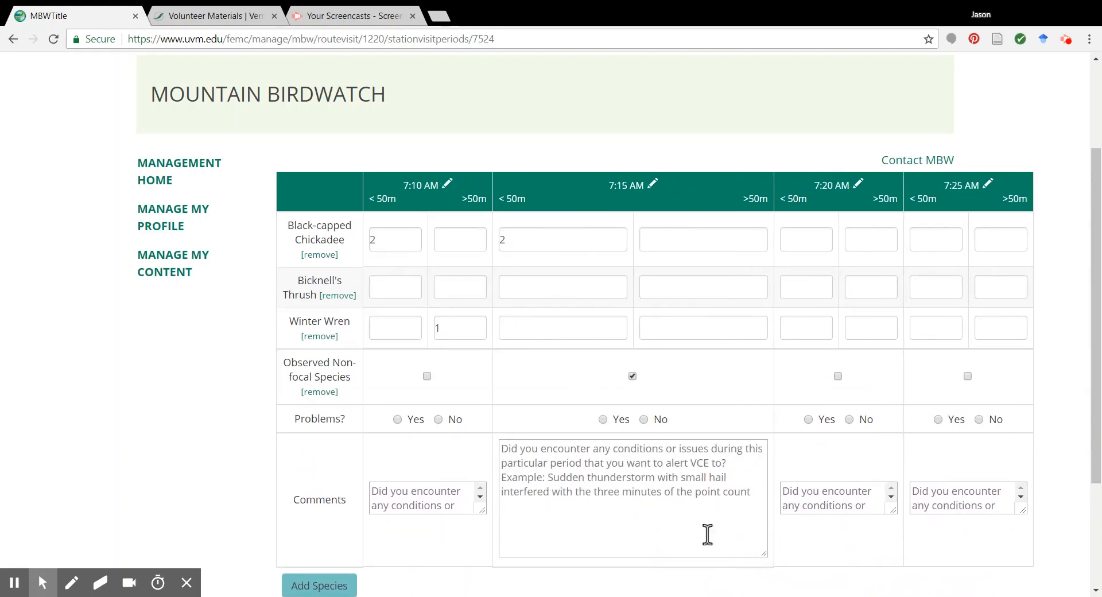
pyautogui.click(540, 470)
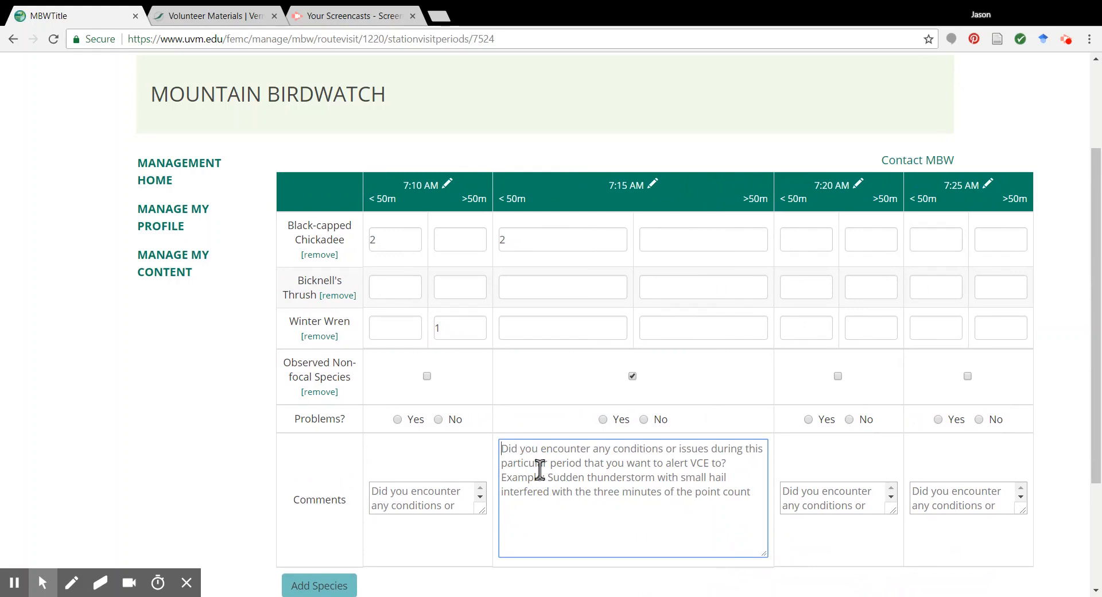
pyautogui.write('1 CORA ')
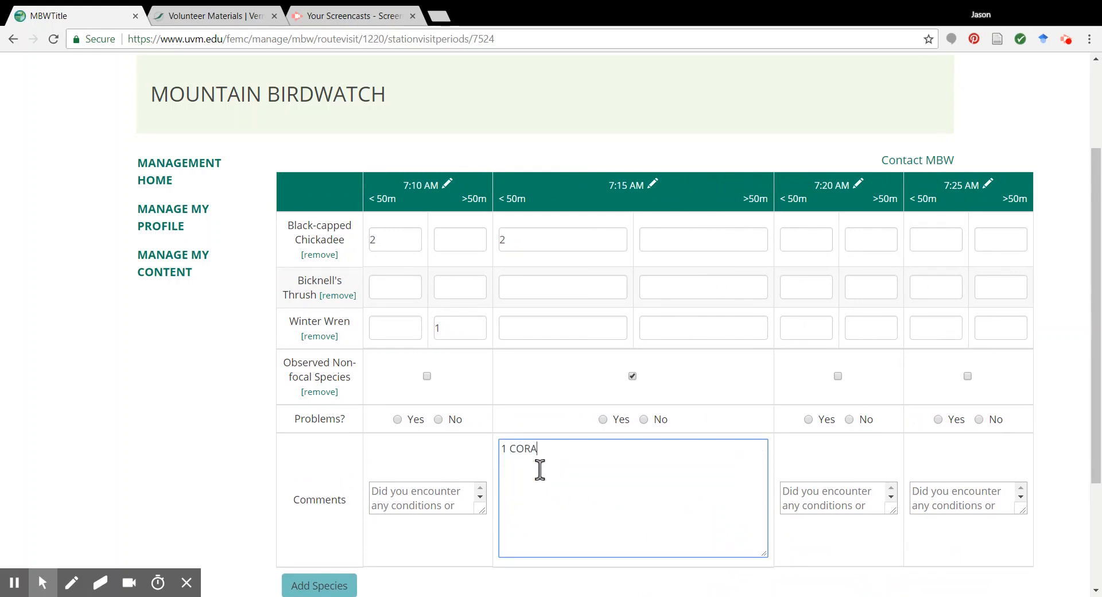
pyautogui.write('at <50 m;')
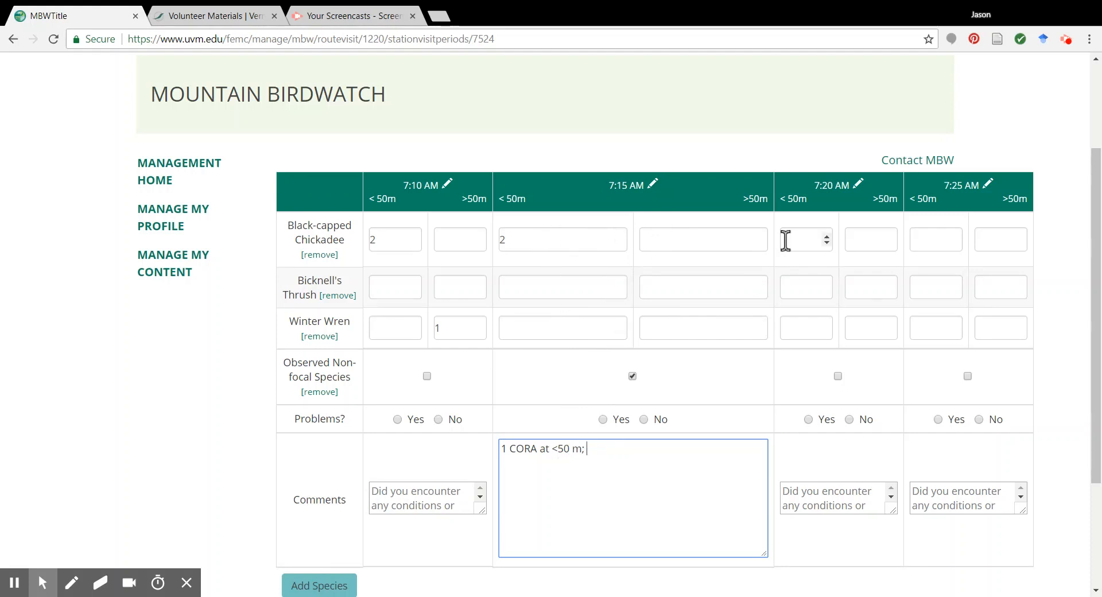
# Step: For the 7:20 AM period, record 1 Black-capped Chickadee and 1 Bicknell's Thrush beyond 50 m, and mark non-focal species as observed
pyautogui.click(861, 236)
pyautogui.write('1')
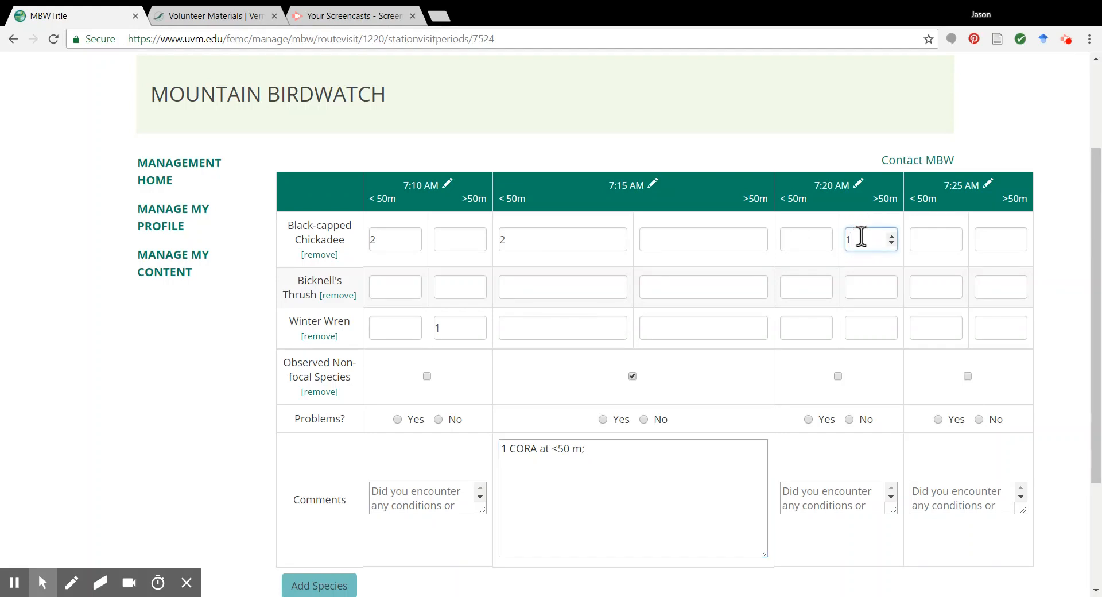
pyautogui.click(865, 283)
pyautogui.write('1')
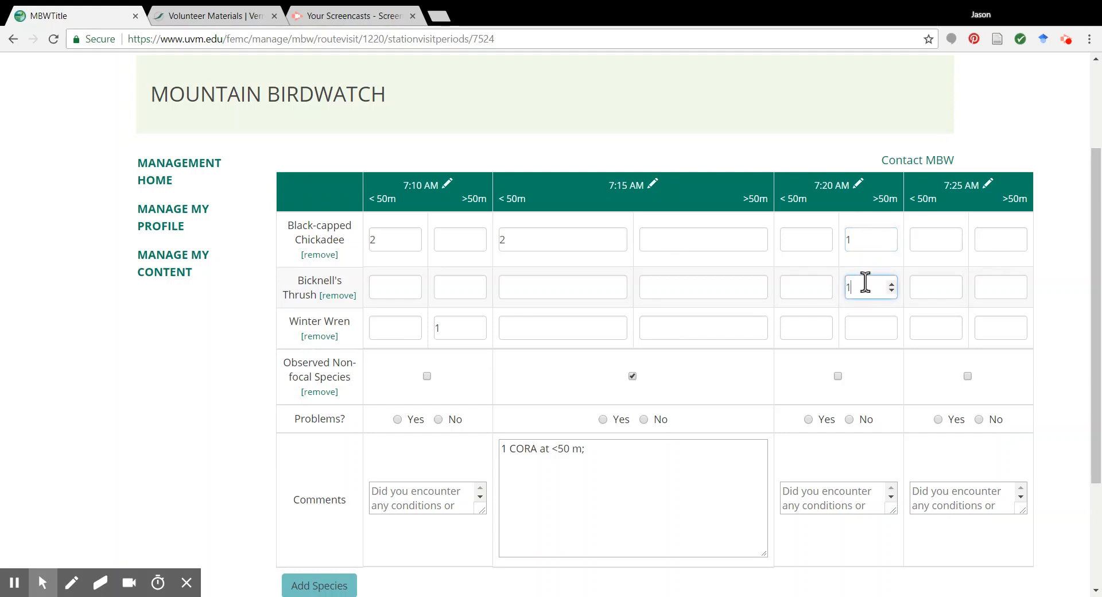
pyautogui.click(837, 376)
# Step: Enlarge the 7:20 AM comments box and enter the note "1 BLJA < 50;"
pyautogui.moveTo(893, 514); pyautogui.dragTo(931, 575)
pyautogui.click(861, 491)
pyautogui.write('1 BLJA <')
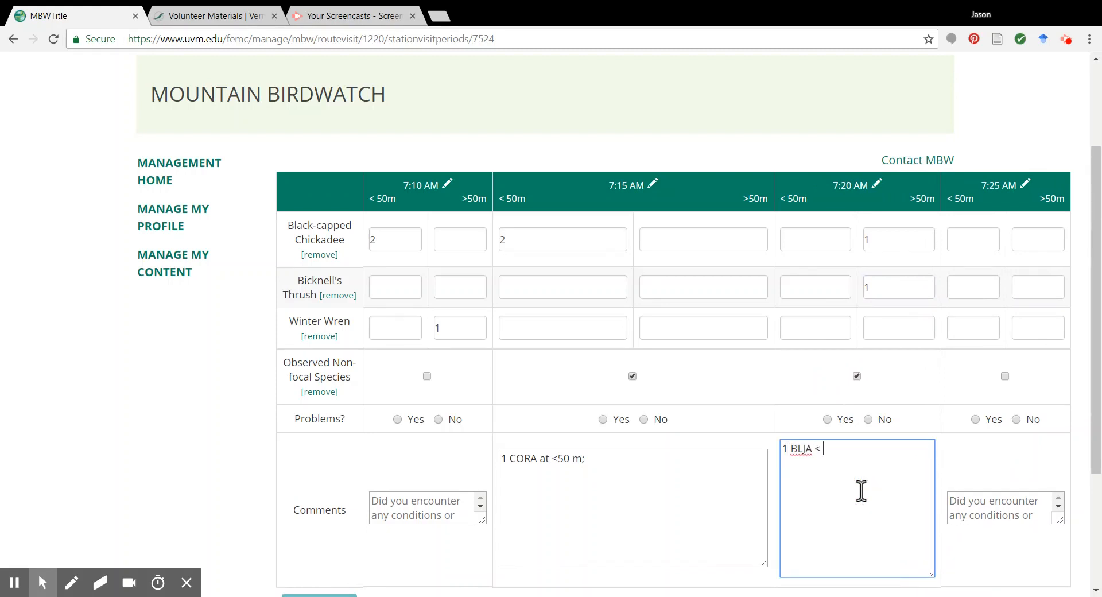
pyautogui.write(' 50;')
# Step: For 7:25 AM, record 1 Black-capped Chickadee and 1 Winter Wren under 50 m, and 1 Bicknell's Thrush beyond 50 m
pyautogui.click(977, 240)
pyautogui.write('1')
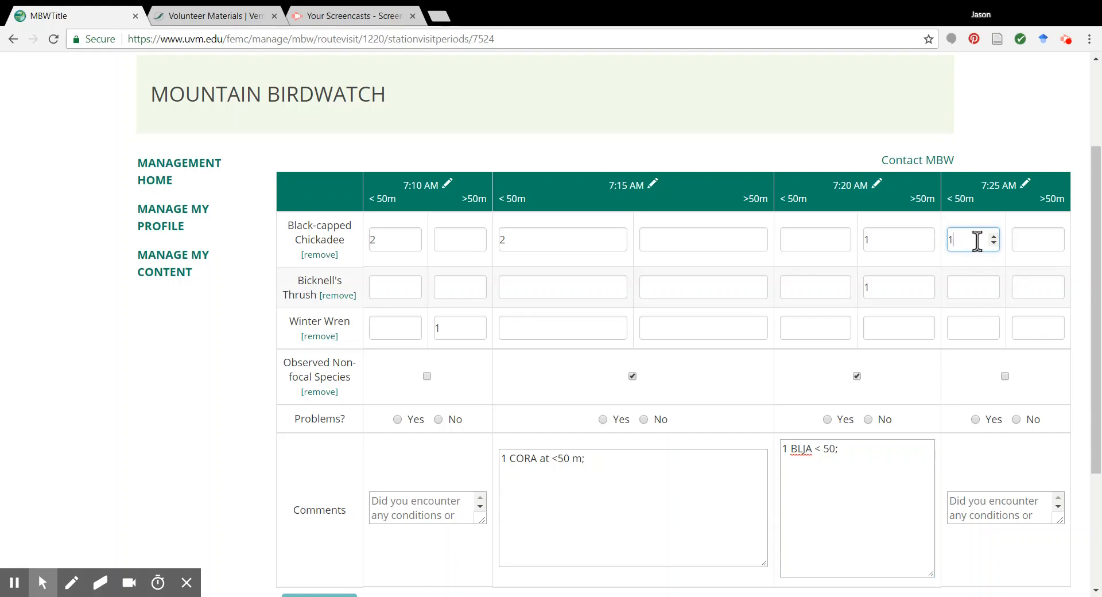
pyautogui.click(1025, 284)
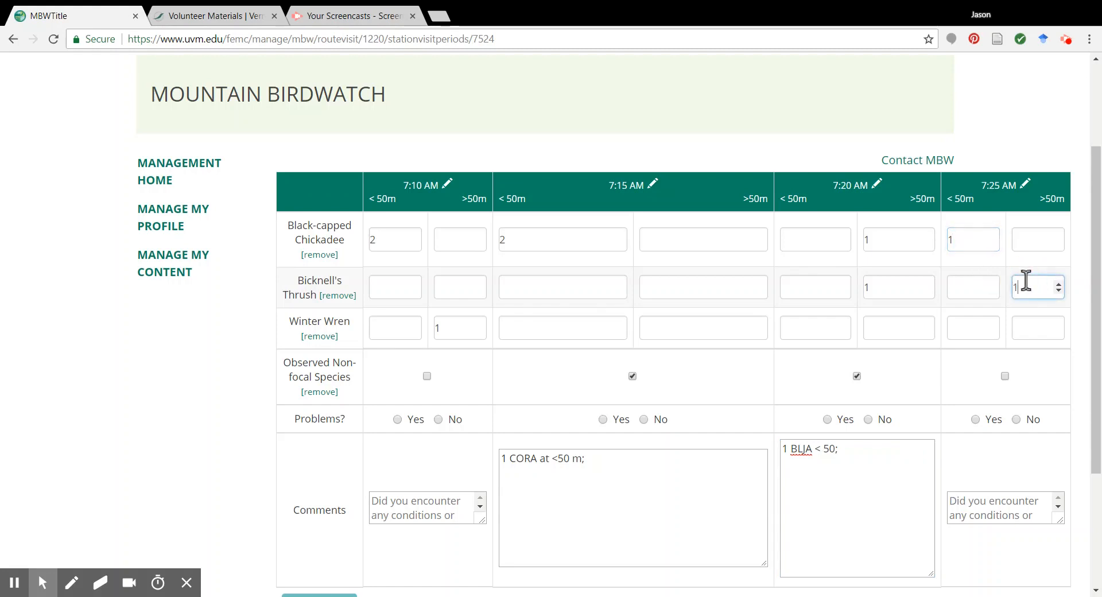
pyautogui.write('1')
pyautogui.click(976, 329)
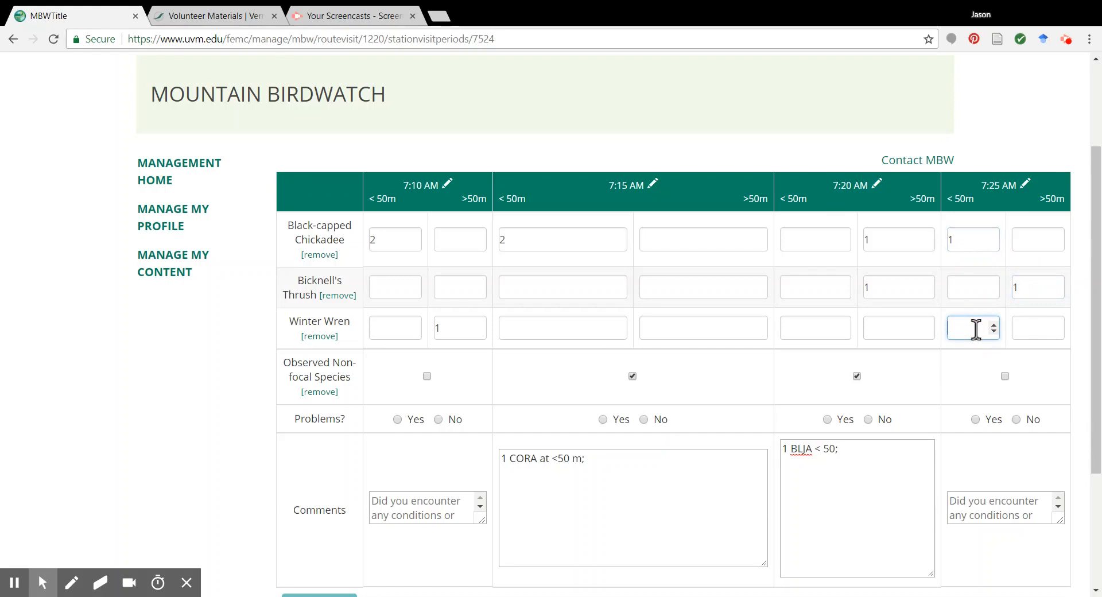
pyautogui.write('1')
# Step: Enlarge the 7:10 AM comments box and try to submit the station visit as complete
pyautogui.scroll(-2, 972, 455)
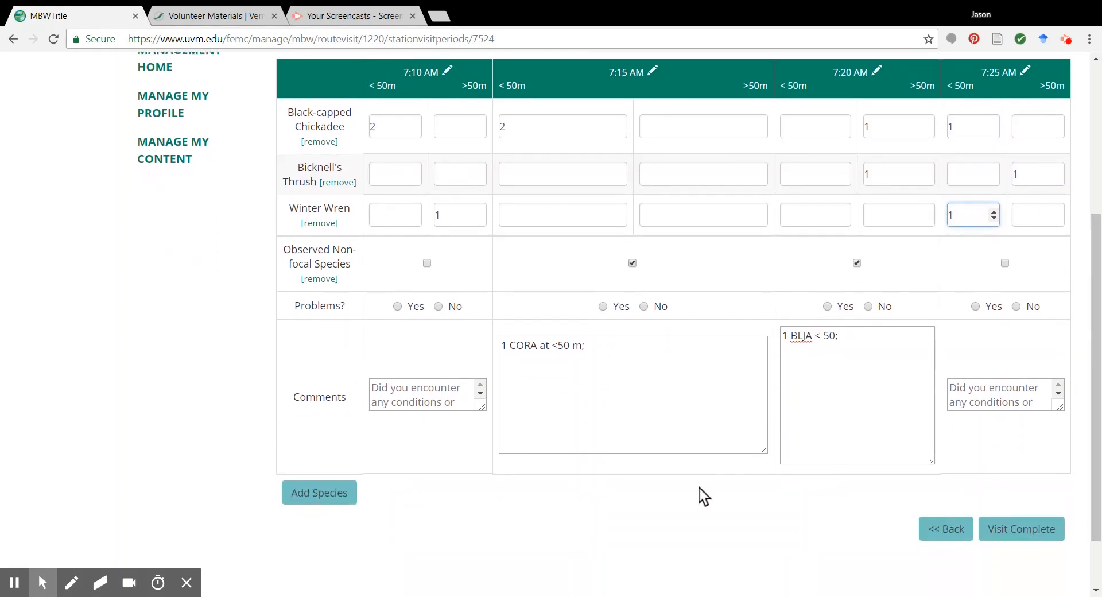
pyautogui.moveTo(481, 406); pyautogui.dragTo(510, 492)
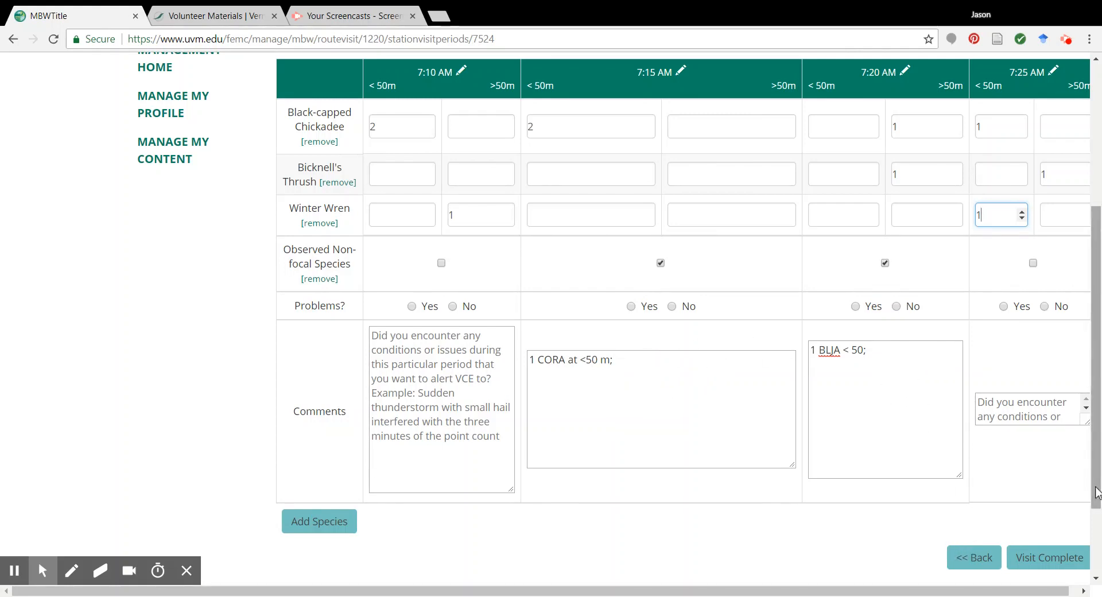
pyautogui.moveTo(1096, 502); pyautogui.dragTo(1096, 499)
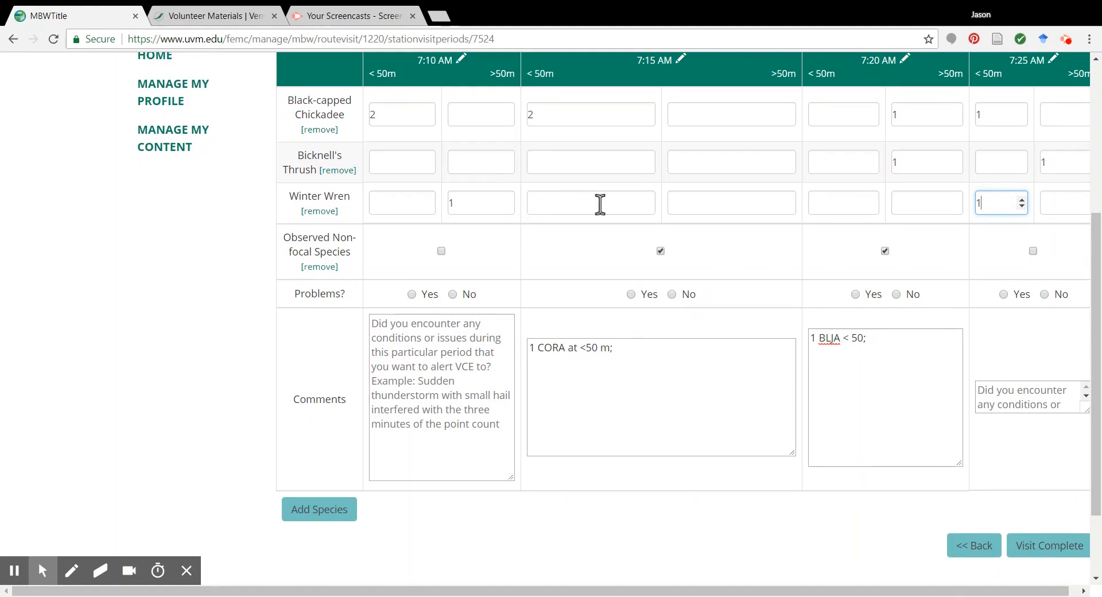
pyautogui.click(1055, 550)
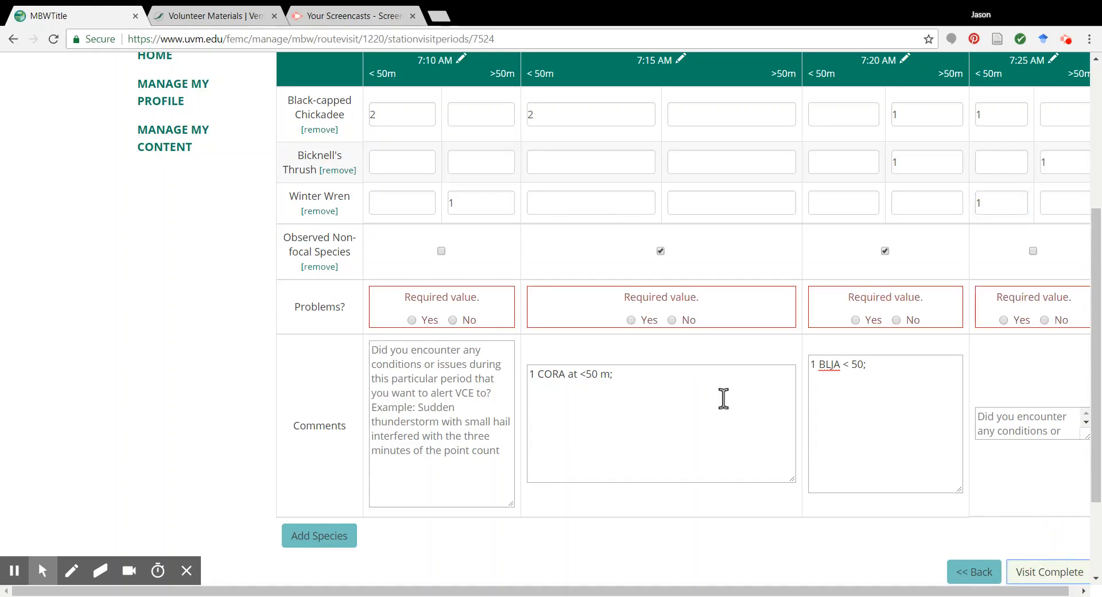
# Step: Answer No to the problems question for all four count periods and submit the station visit as complete
pyautogui.click(452, 320)
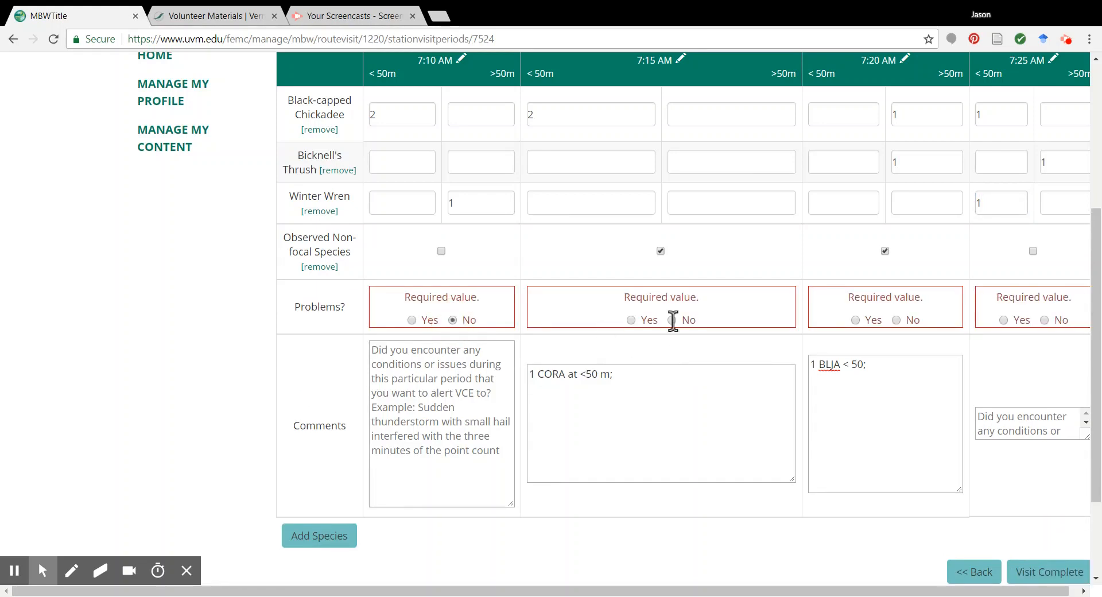
pyautogui.click(673, 321)
pyautogui.click(1044, 320)
pyautogui.click(1044, 572)
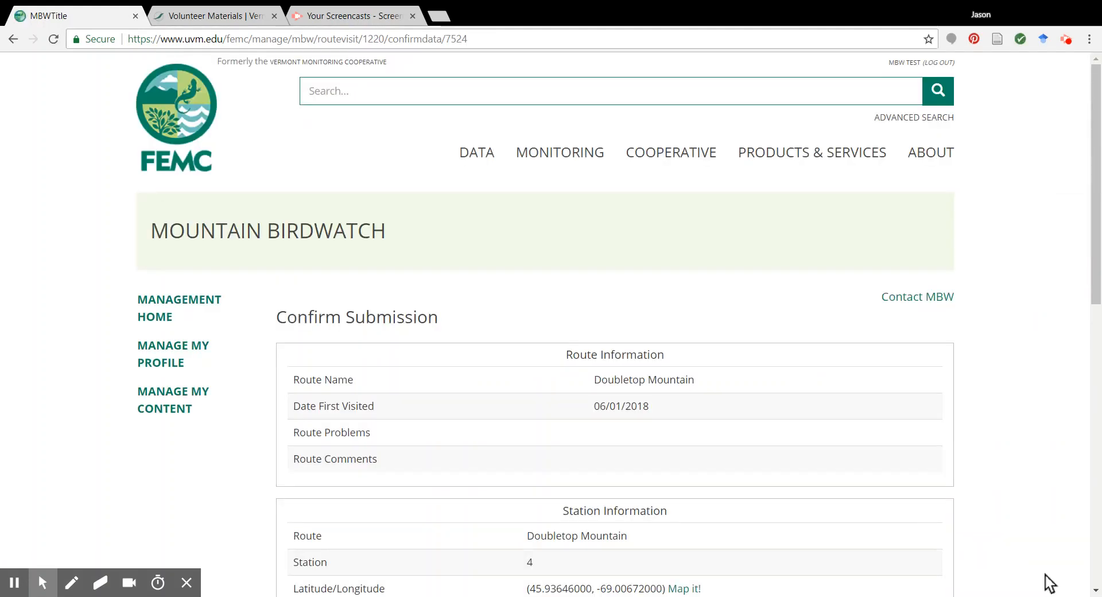
# Step: Review station 4's route, visit and species details on the submission summary and confirm the submission
pyautogui.moveTo(1094, 266); pyautogui.dragTo(1094, 352)
pyautogui.moveTo(1096, 271); pyautogui.dragTo(1098, 380)
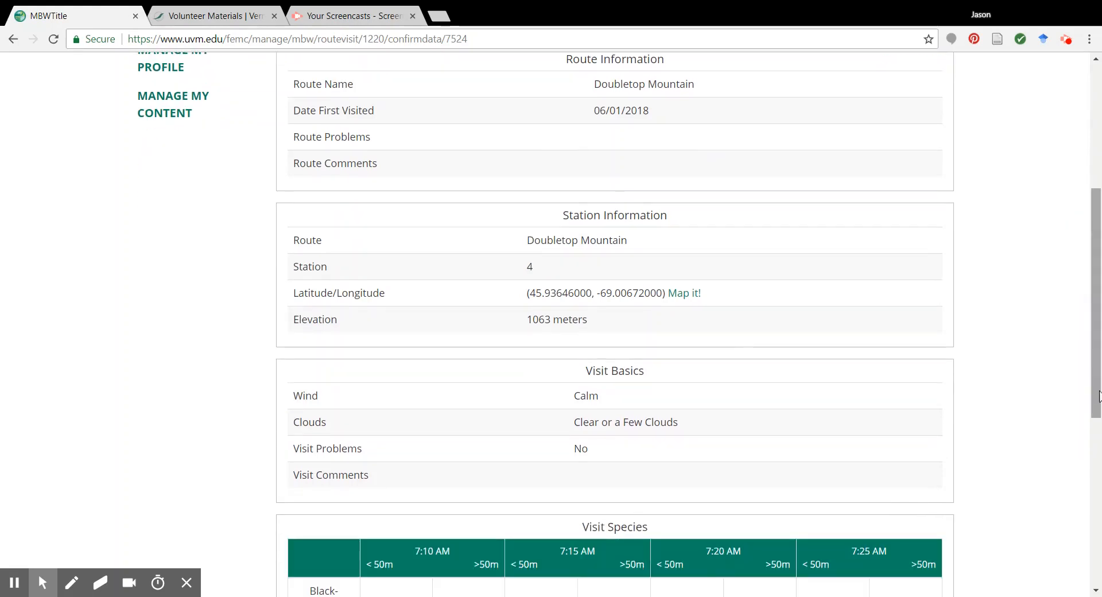
pyautogui.moveTo(1095, 299); pyautogui.dragTo(1100, 448)
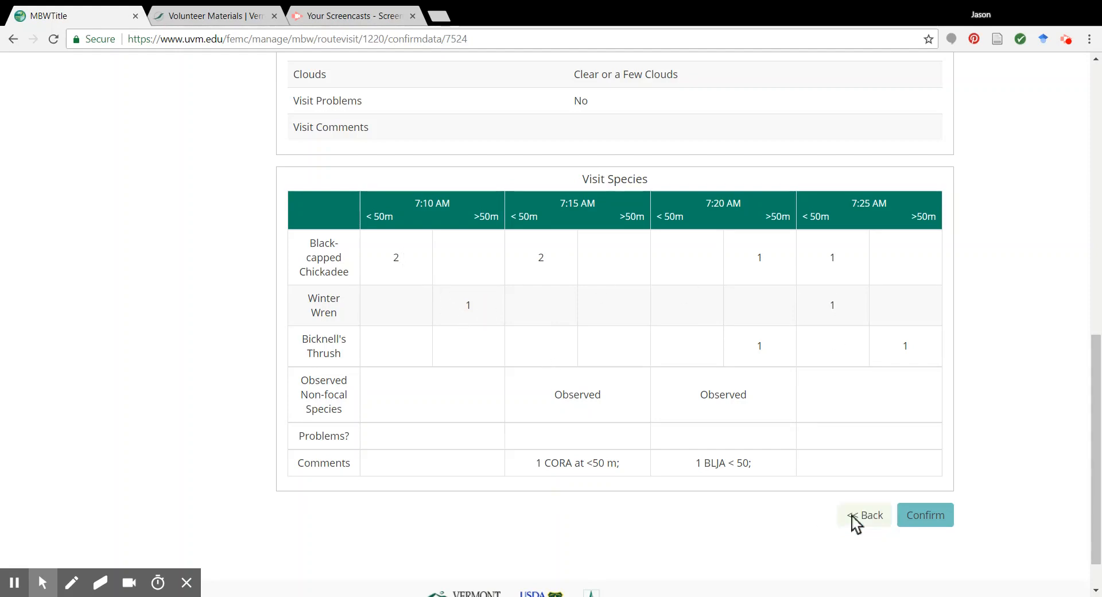
pyautogui.click(920, 520)
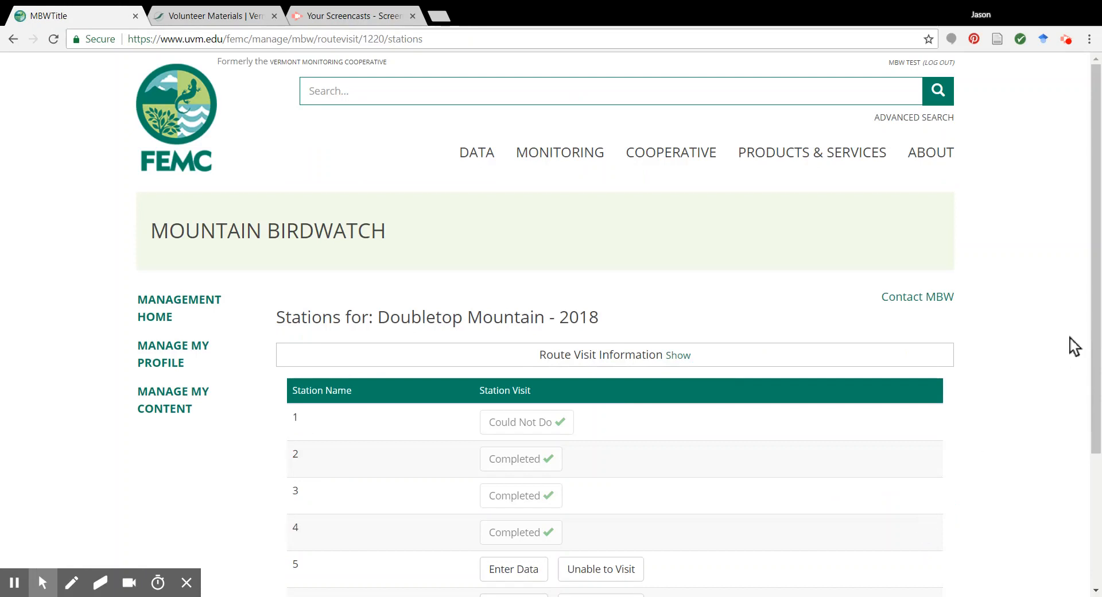
pyautogui.moveTo(1091, 267); pyautogui.dragTo(1093, 356)
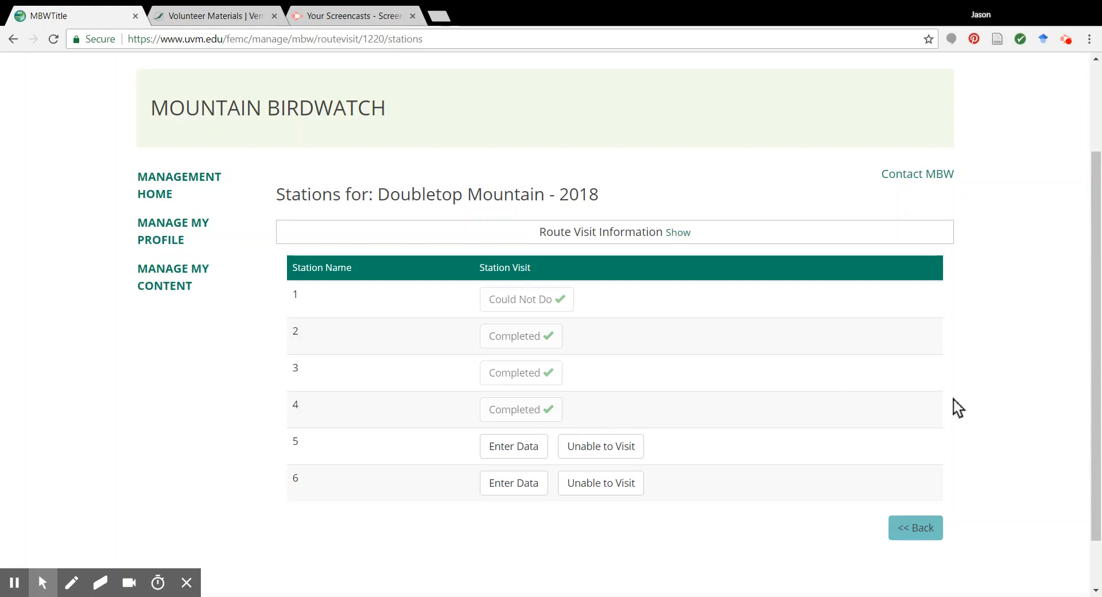
pyautogui.moveTo(1092, 386); pyautogui.dragTo(1093, 391)
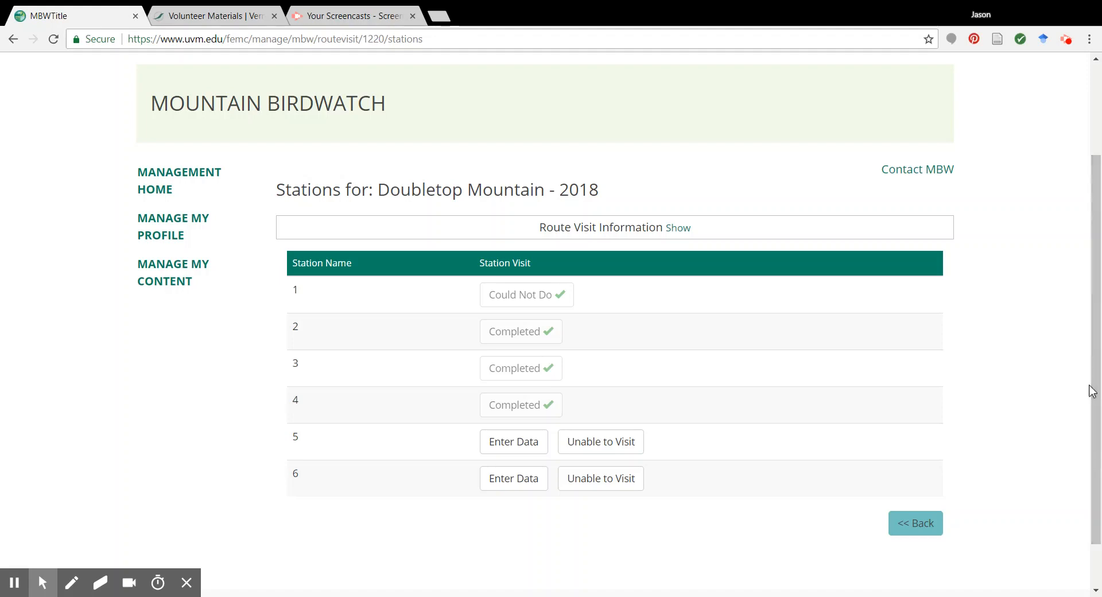
pyautogui.moveTo(1095, 390); pyautogui.dragTo(1096, 392)
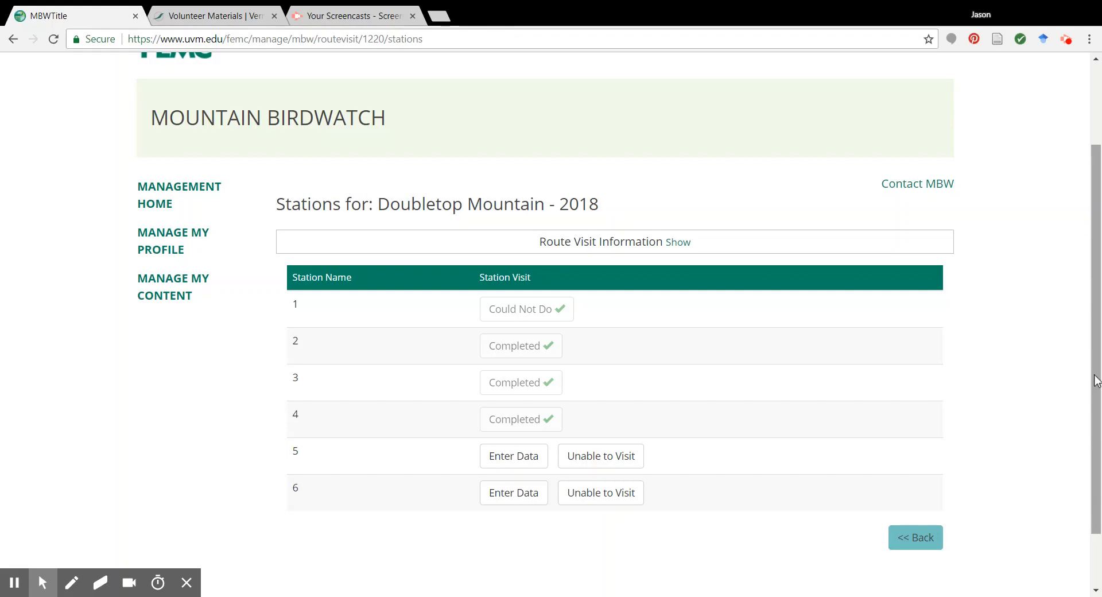
pyautogui.moveTo(1096, 381); pyautogui.dragTo(1097, 396)
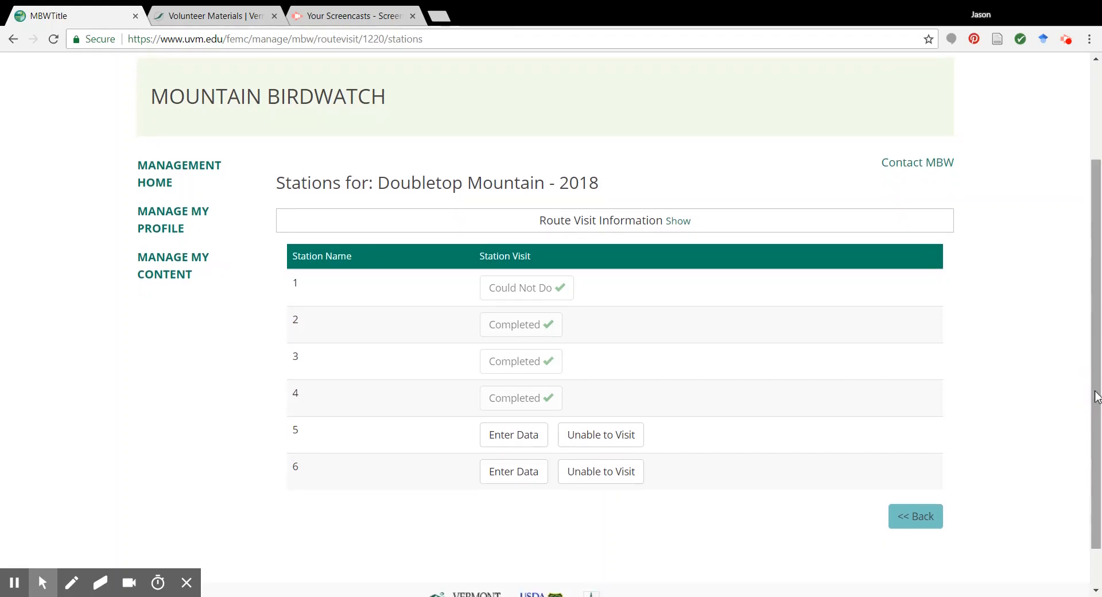